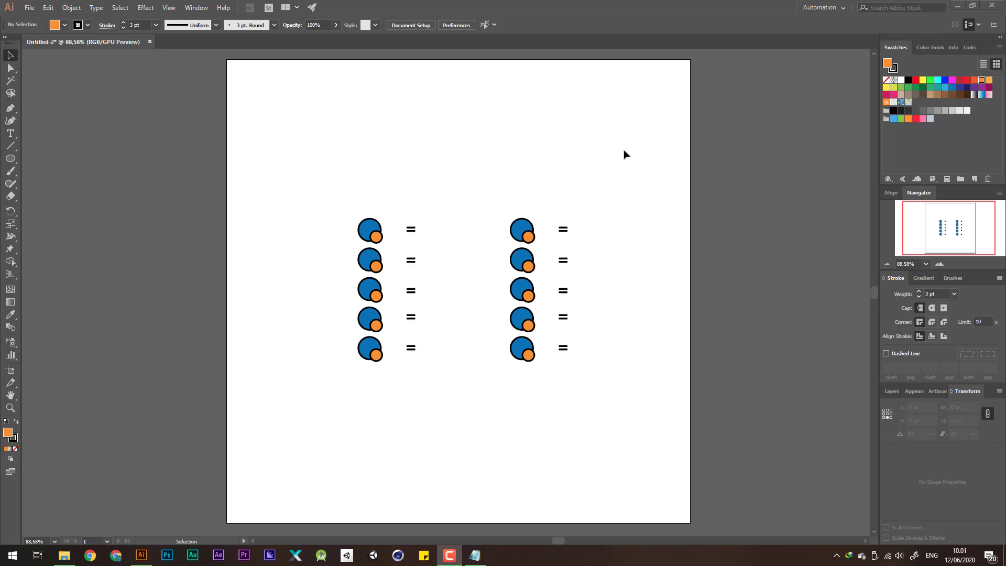
pyautogui.click(663, 134)
pyautogui.click(509, 404)
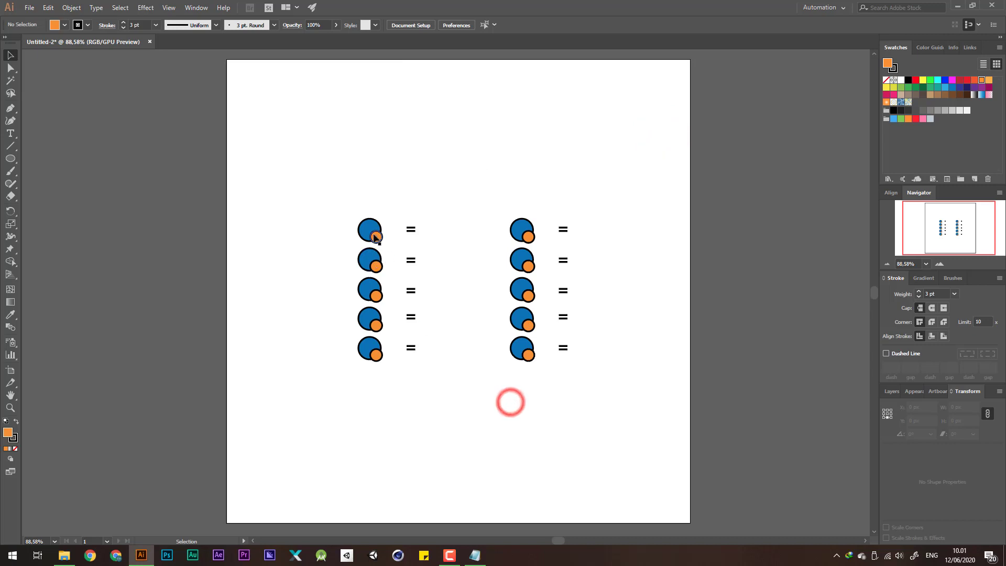
pyautogui.click(372, 234)
pyautogui.click(422, 162)
pyautogui.moveTo(371, 232); pyautogui.dragTo(356, 253)
pyautogui.click(340, 255)
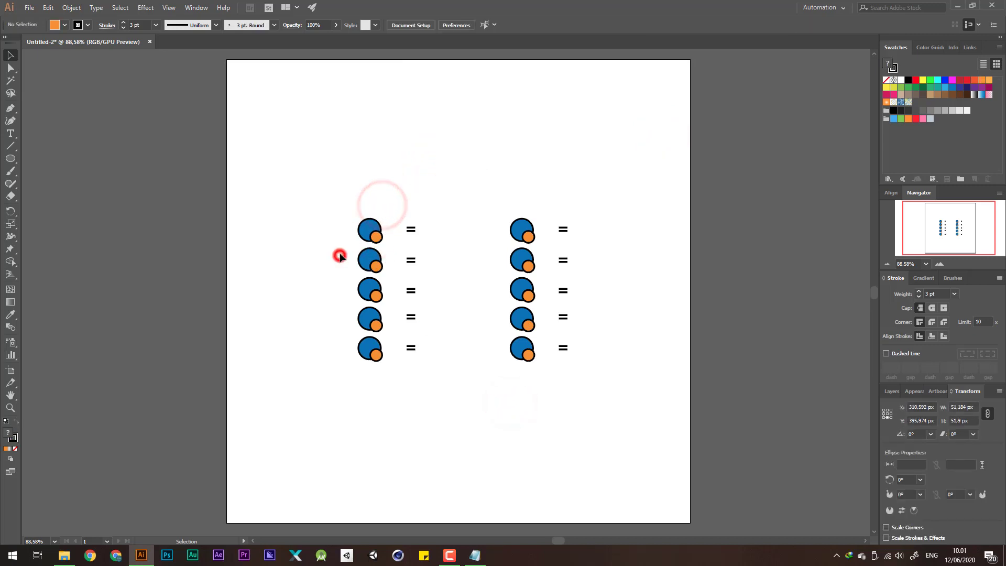
pyautogui.moveTo(351, 216); pyautogui.dragTo(327, 267)
pyautogui.click(389, 197)
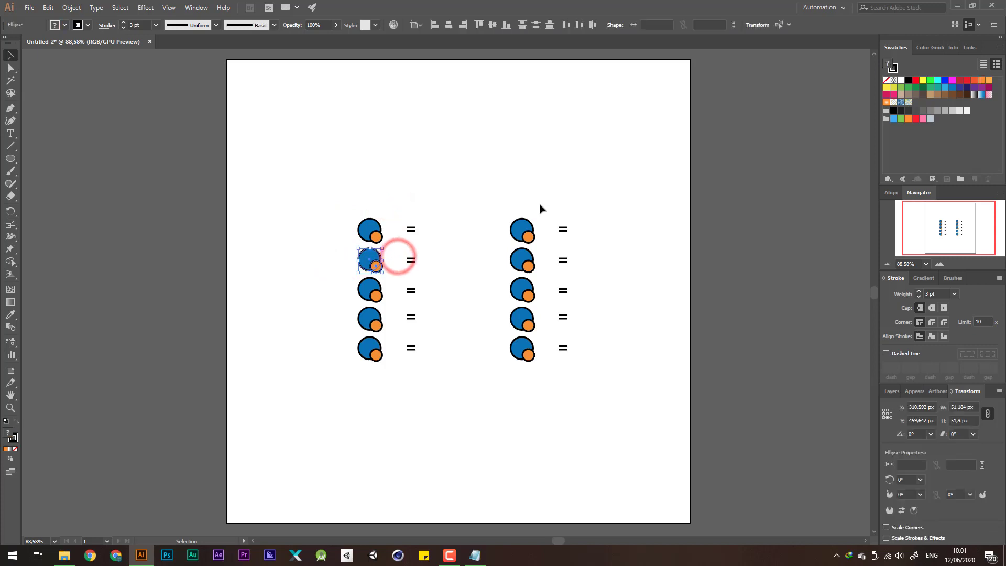
pyautogui.click(476, 162)
pyautogui.scroll(3, 393, 227)
pyautogui.moveTo(390, 176); pyautogui.dragTo(308, 261)
pyautogui.moveTo(356, 241); pyautogui.dragTo(358, 134)
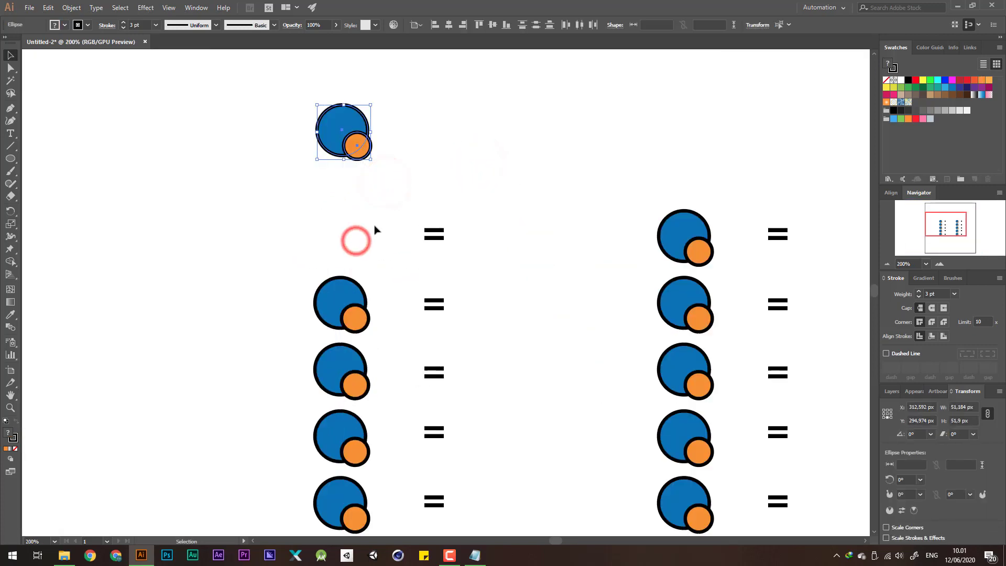
pyautogui.hotkey('ctrl', 'z')
pyautogui.moveTo(350, 246); pyautogui.dragTo(333, 122)
pyautogui.moveTo(305, 258); pyautogui.dragTo(407, 326)
pyautogui.moveTo(349, 309); pyautogui.dragTo(219, 249)
pyautogui.scroll(-2, 380, 224)
pyautogui.hotkey('ctrl', 'z')
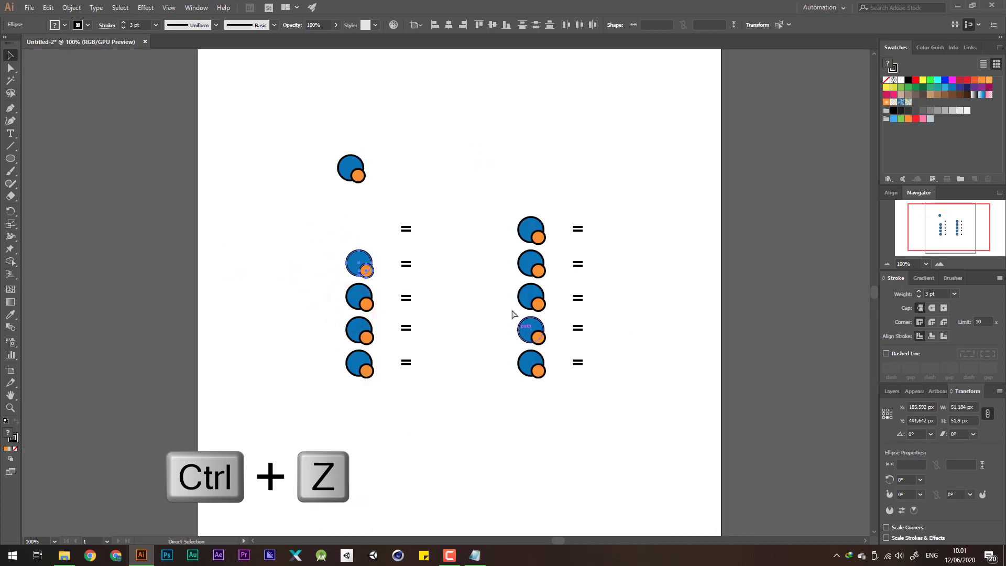
pyautogui.hotkey('ctrl', 'z')
pyautogui.click(483, 174)
# Show the Pathfinder panel and dock it in the group with Align and Navigator
pyautogui.press('z')
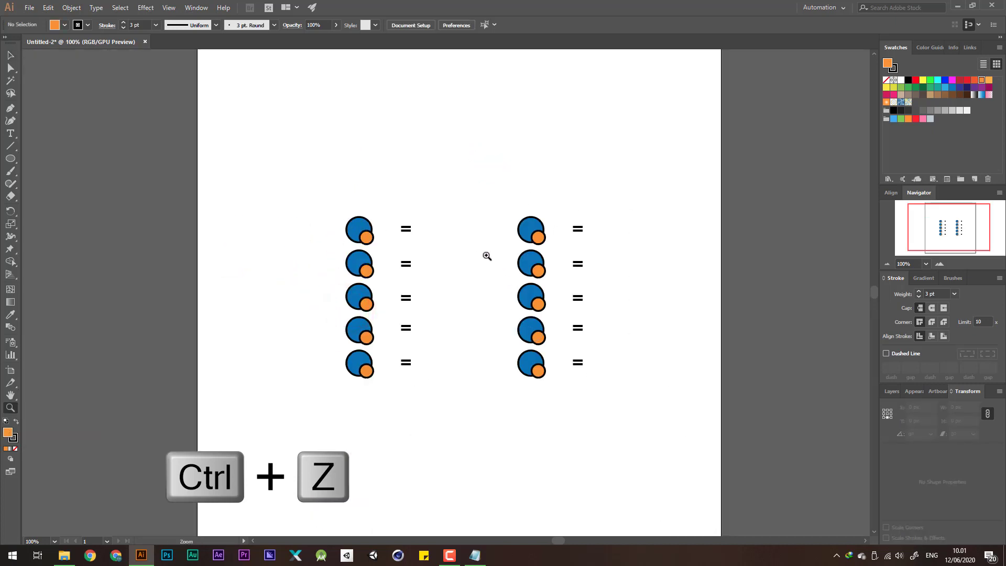
pyautogui.click(501, 263)
pyautogui.click(606, 324)
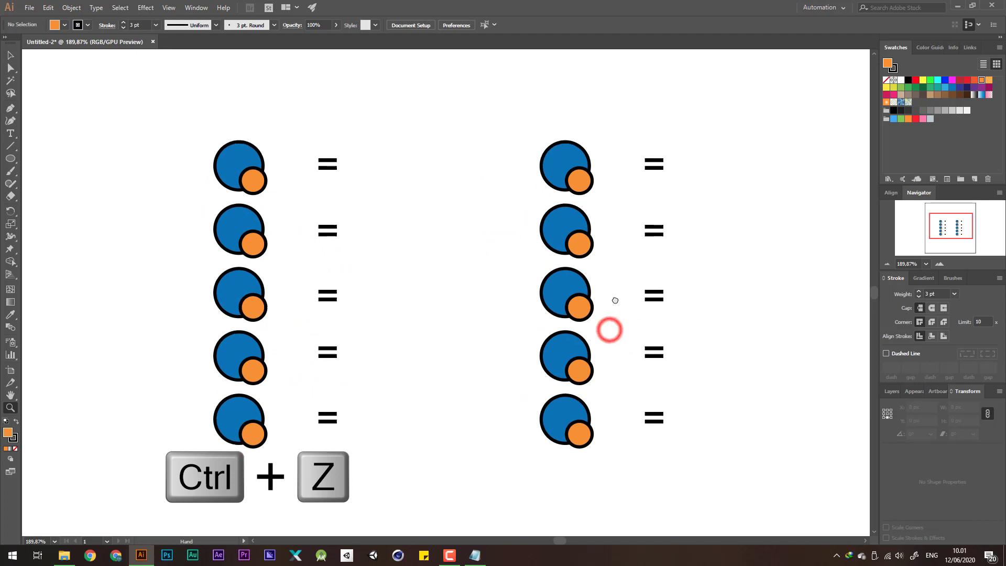
pyautogui.click(479, 246)
pyautogui.moveTo(531, 285); pyautogui.dragTo(533, 272)
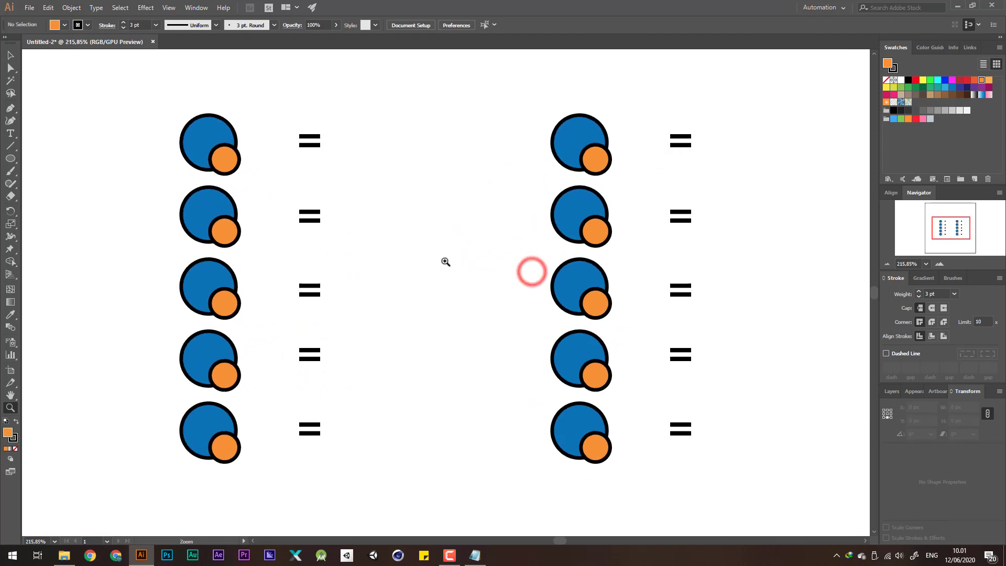
pyautogui.press('v')
pyautogui.click(434, 187)
pyautogui.click(204, 9)
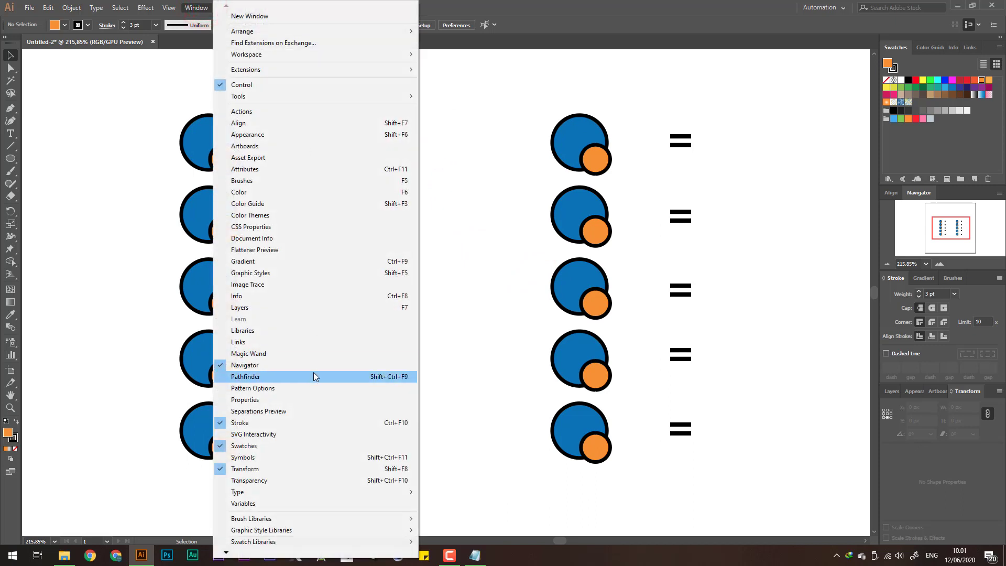
pyautogui.click(245, 377)
pyautogui.moveTo(736, 215); pyautogui.dragTo(764, 130)
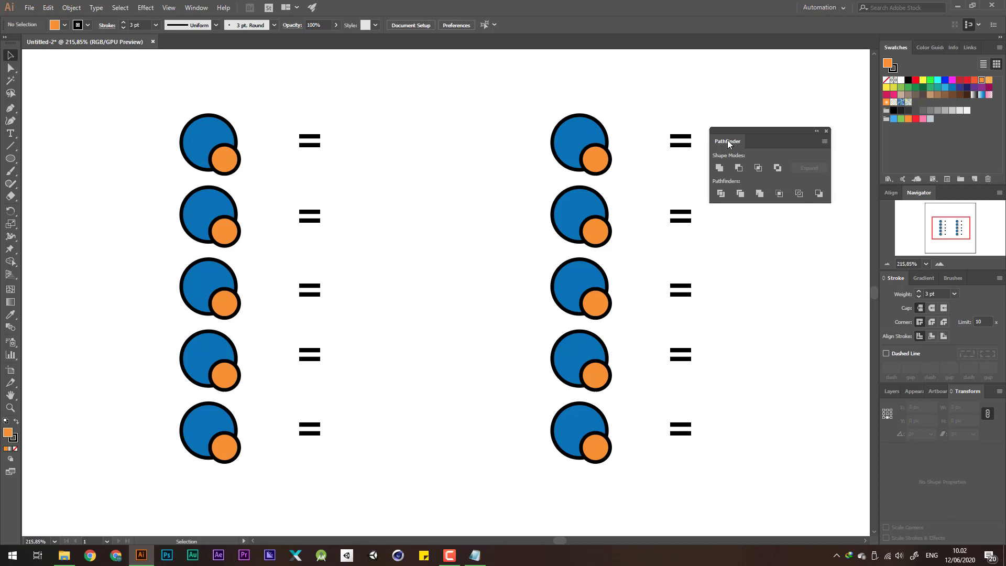
pyautogui.moveTo(728, 140); pyautogui.dragTo(942, 195)
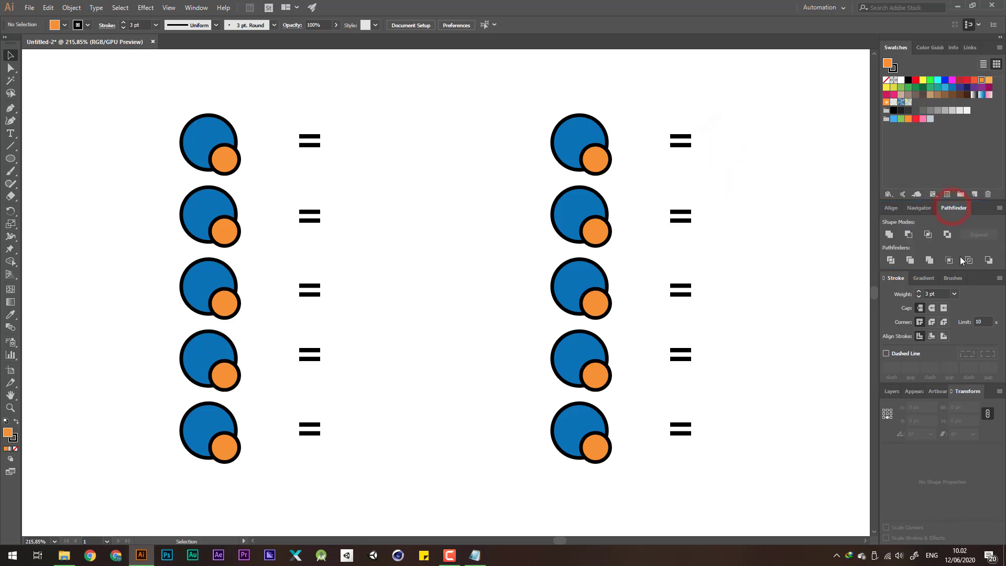
pyautogui.click(454, 159)
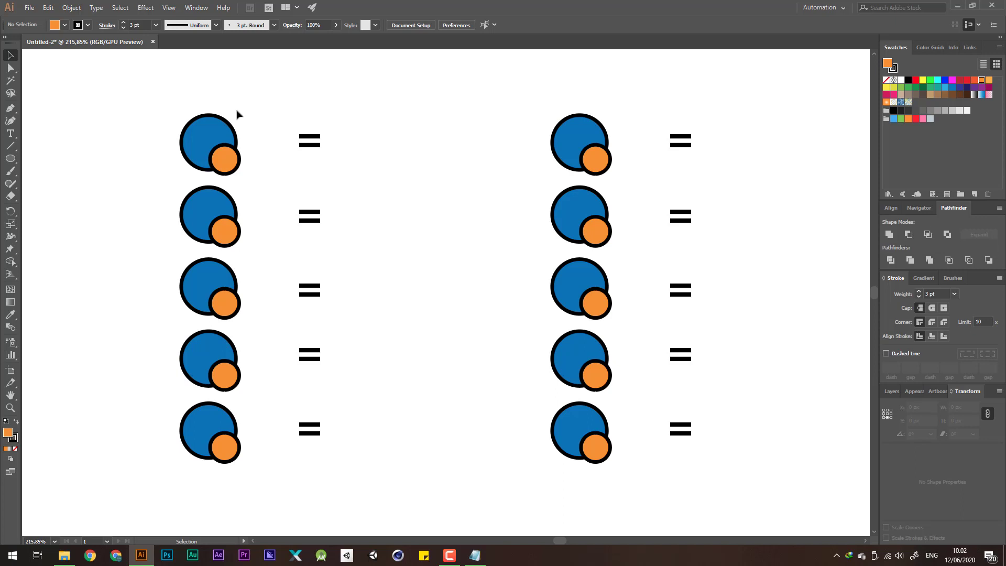
pyautogui.moveTo(267, 90); pyautogui.dragTo(168, 170)
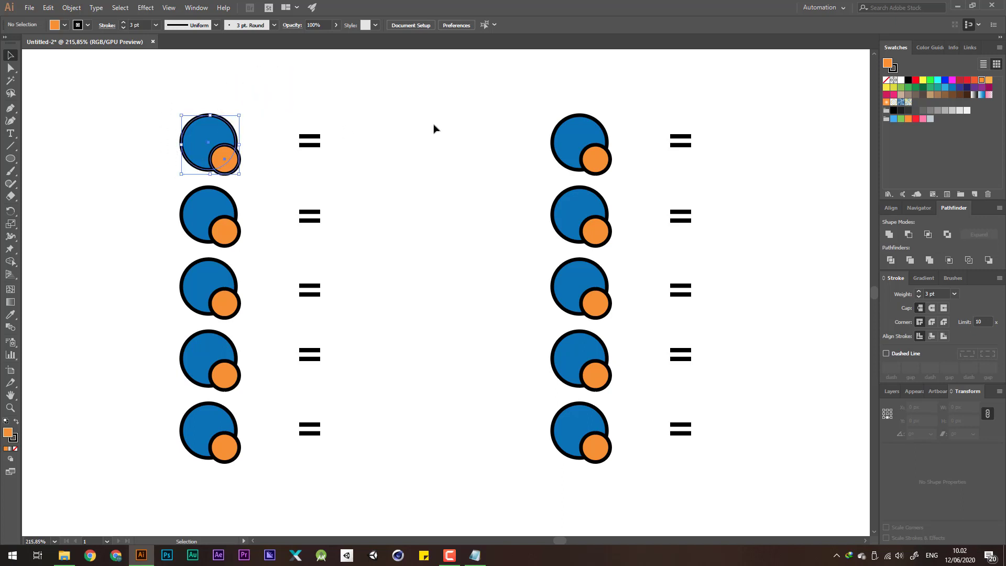
pyautogui.moveTo(202, 142); pyautogui.dragTo(384, 149)
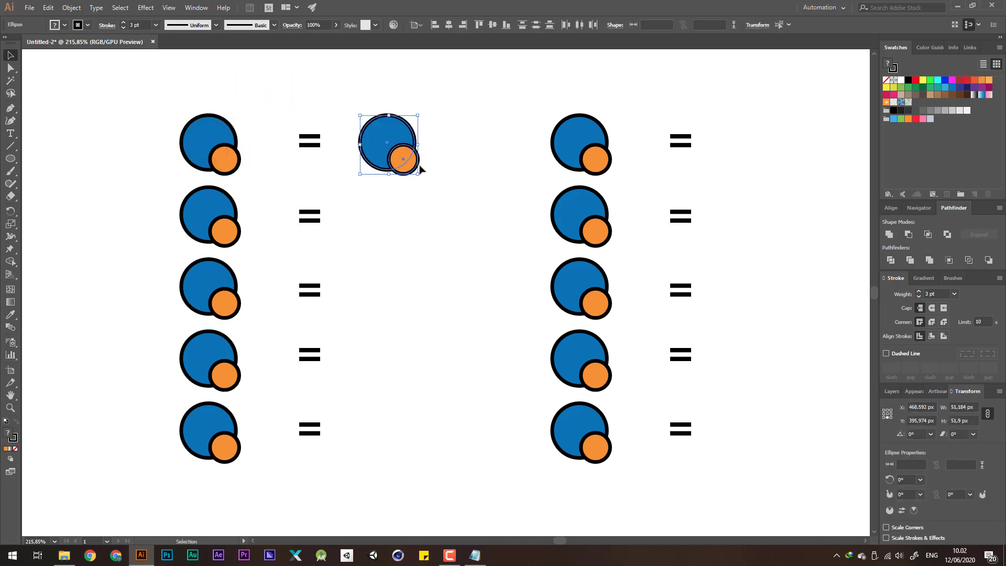
pyautogui.hotkey('ctrl', 'z')
pyautogui.click(396, 171)
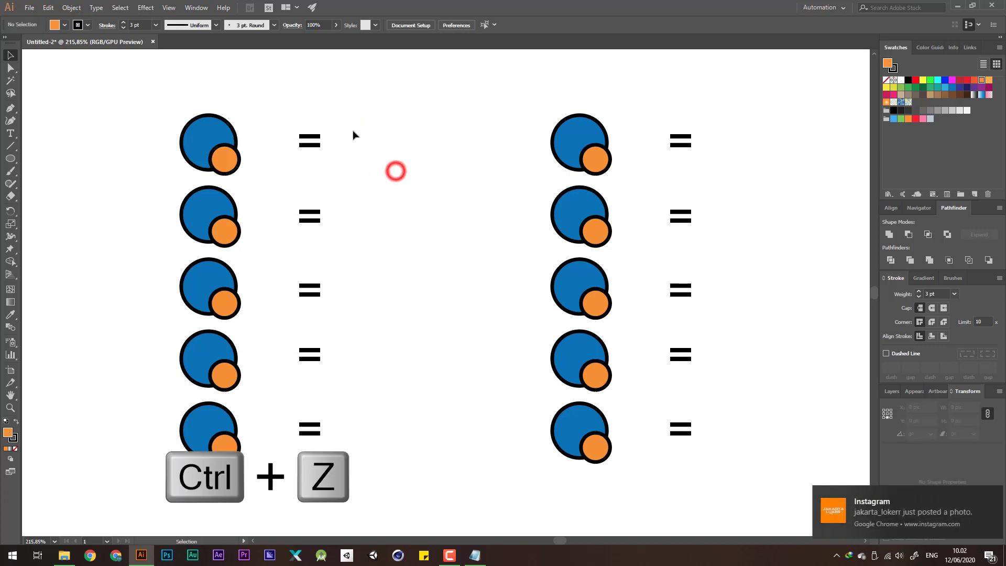
pyautogui.click(984, 494)
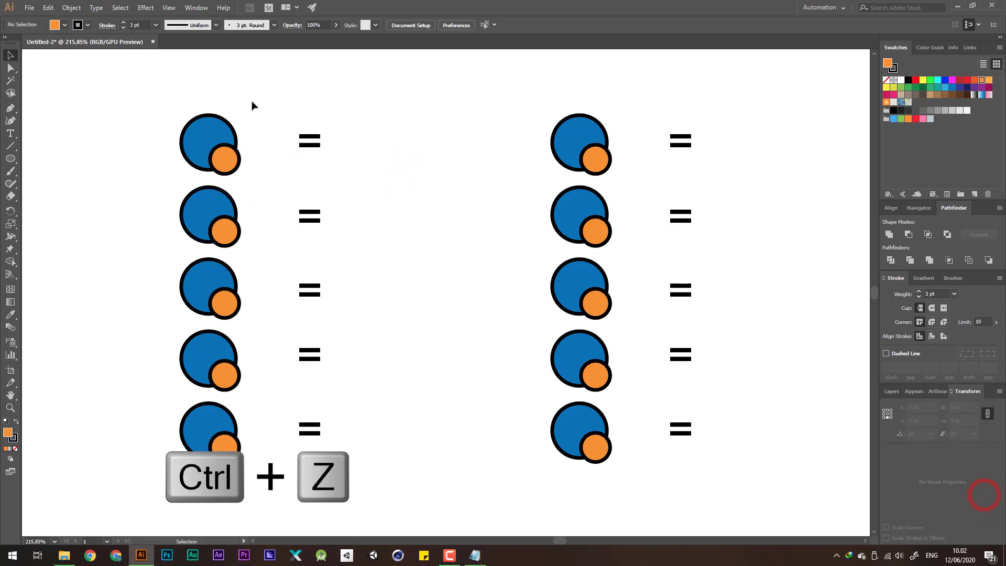
# Duplicate the top circle pair of the first column to the space after its equals sign
pyautogui.moveTo(252, 100); pyautogui.dragTo(393, 168)
pyautogui.press('alt')
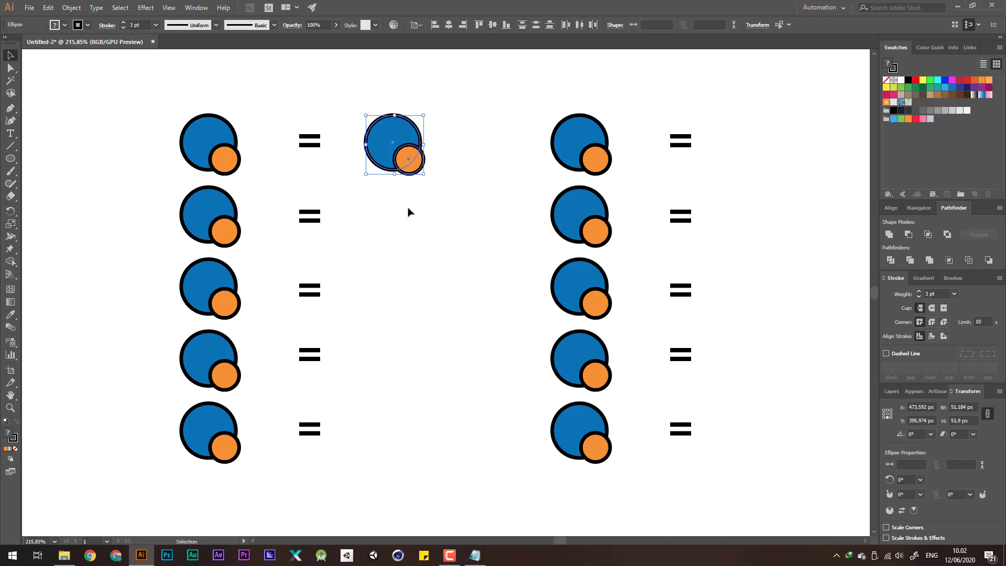
pyautogui.click(449, 225)
pyautogui.click(448, 111)
pyautogui.moveTo(450, 112); pyautogui.dragTo(360, 238)
pyautogui.click(413, 236)
pyautogui.press('space')
pyautogui.moveTo(431, 191)
pyautogui.mouseDown()
pyautogui.moveTo(398, 190)
pyautogui.moveTo(418, 189)
pyautogui.mouseUp()
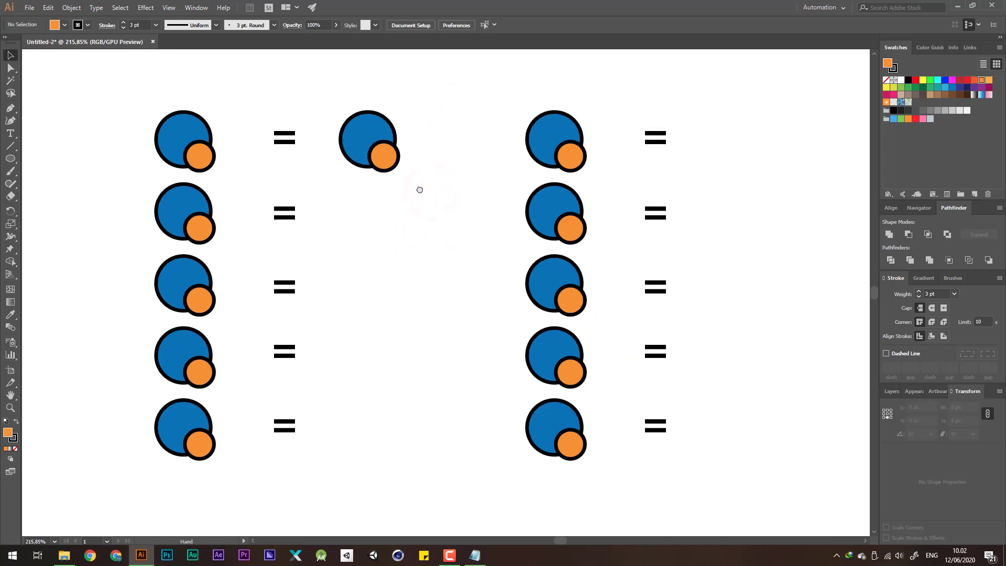
pyautogui.click(420, 225)
# Try uniting the duplicated blue and orange circles into one shape, and undo it
pyautogui.moveTo(464, 258); pyautogui.dragTo(343, 119)
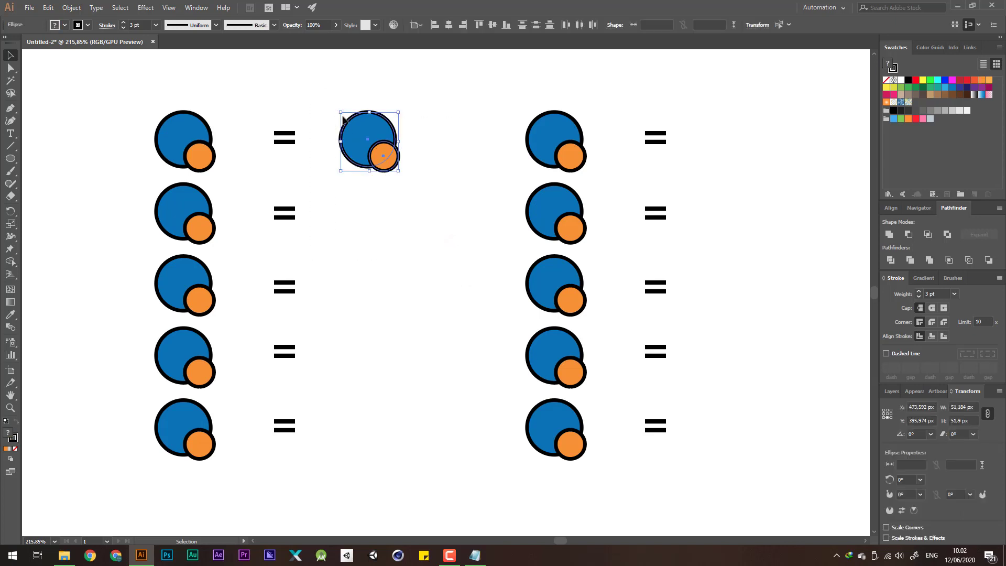
pyautogui.click(891, 235)
pyautogui.click(438, 193)
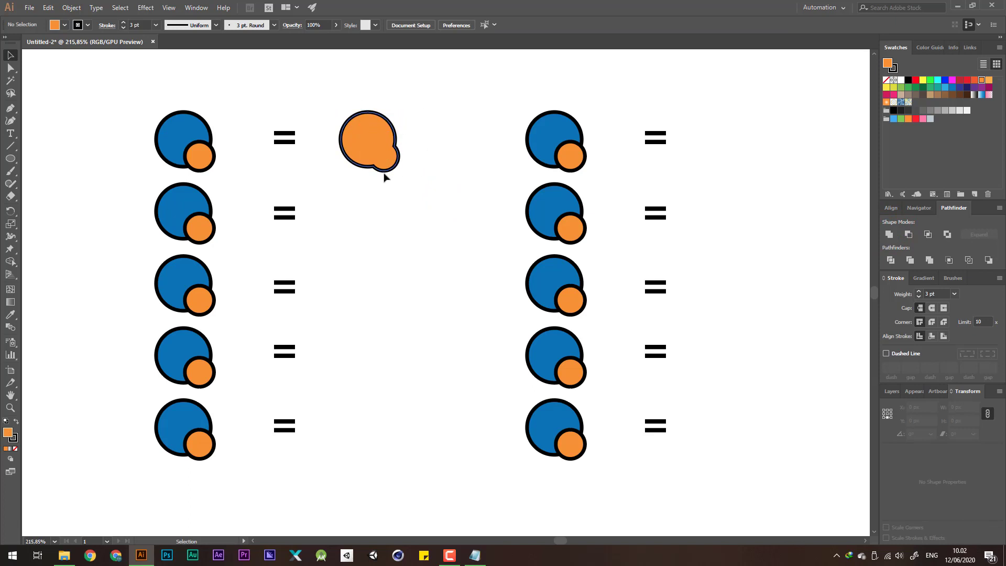
pyautogui.moveTo(369, 124); pyautogui.dragTo(410, 146)
pyautogui.hotkey('ctrl', 'z')
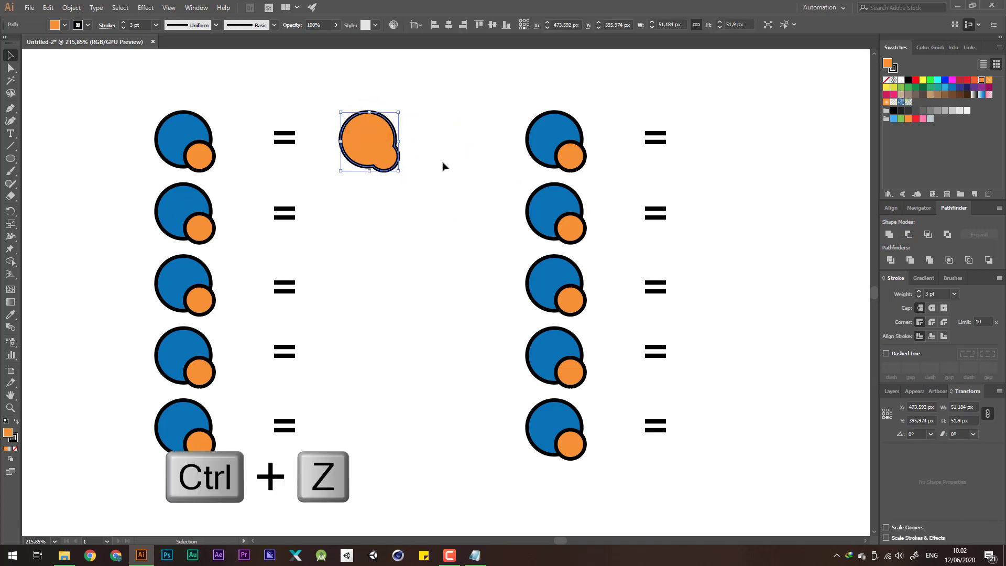
pyautogui.hotkey('ctrl', 'z')
pyautogui.click(470, 186)
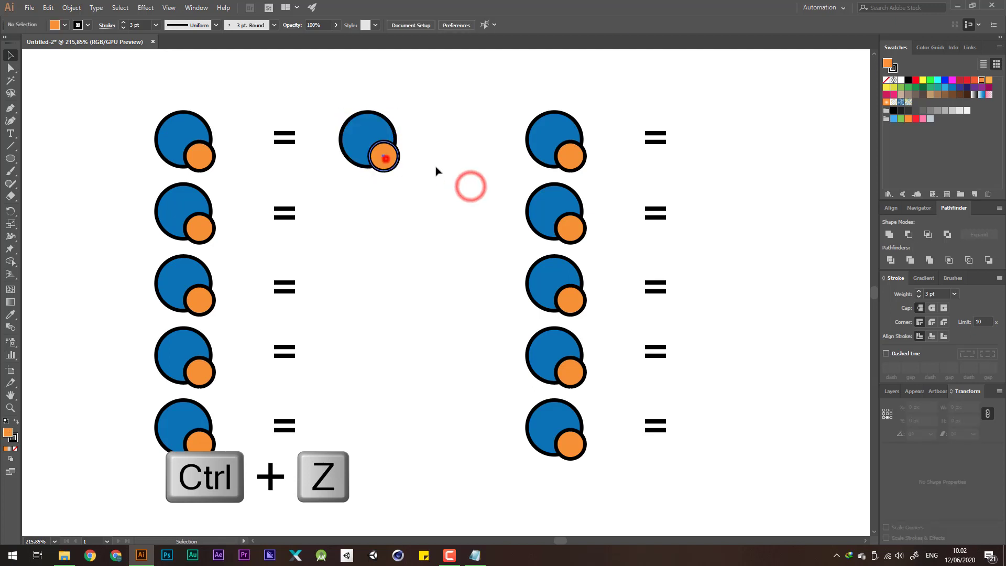
# Test moving the duplicated orange circle and uniting the pair with orange in front, undoing both changes
pyautogui.moveTo(386, 159); pyautogui.dragTo(438, 166)
pyautogui.hotkey('ctrl', 'z')
pyautogui.click(445, 215)
pyautogui.moveTo(442, 234); pyautogui.dragTo(360, 121)
pyautogui.click(889, 234)
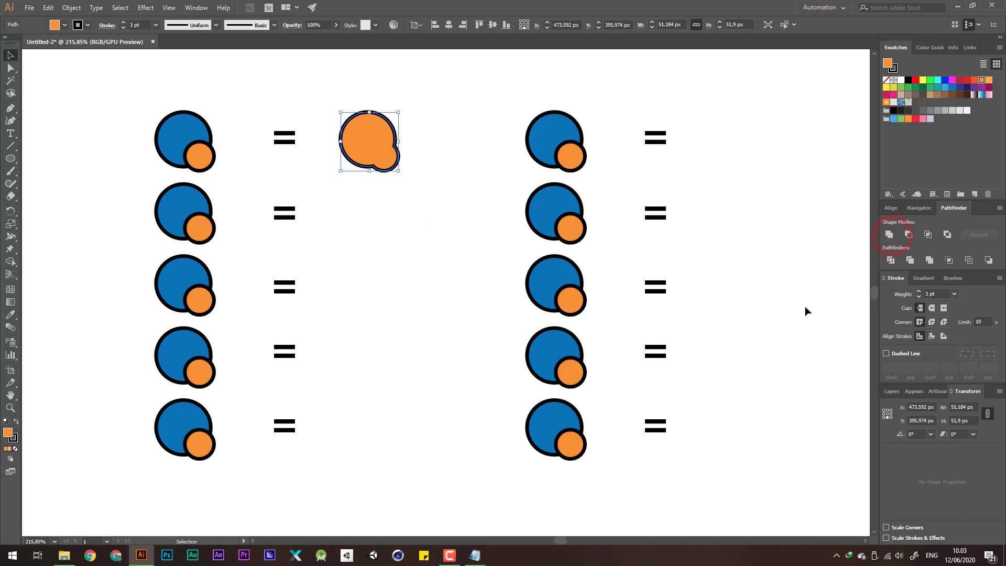
pyautogui.hotkey('ctrl', 'z')
pyautogui.click(469, 197)
# Try uniting the duplicated pair with the blue circle brought to the front, and undo back to the original stacking
pyautogui.click(363, 123)
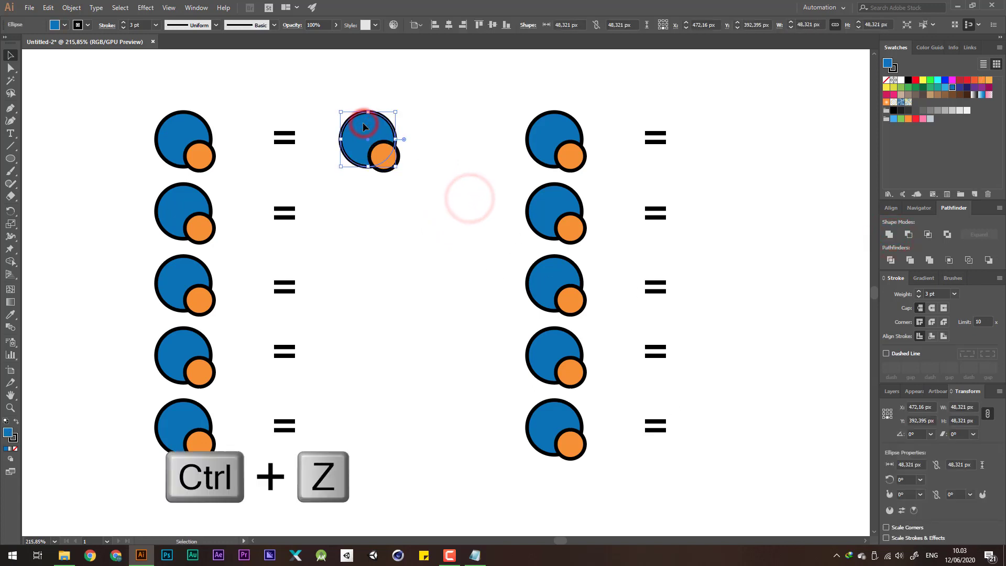
pyautogui.hotkey('ctrl', 'shift', ']')
pyautogui.click(460, 215)
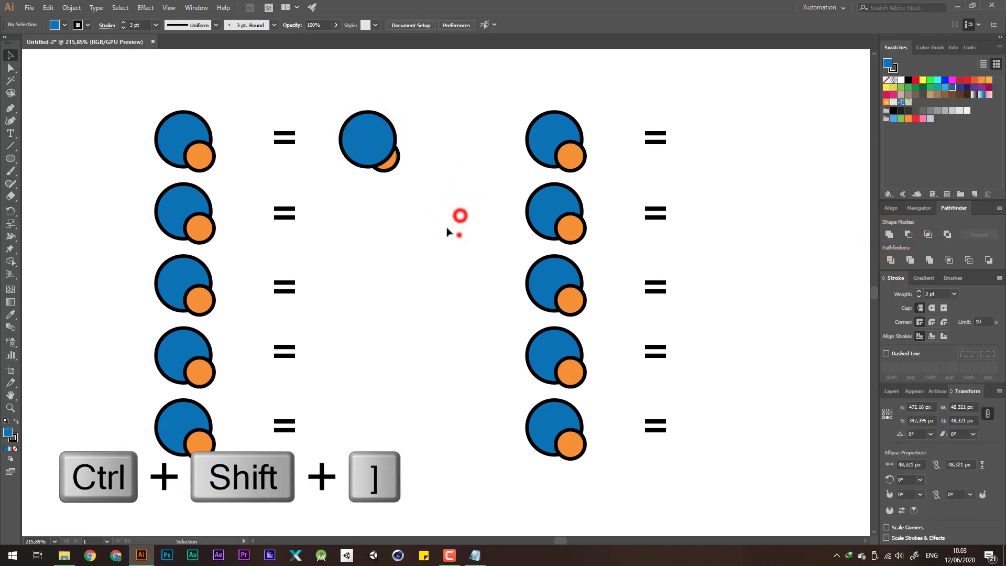
pyautogui.moveTo(460, 236); pyautogui.dragTo(386, 122)
pyautogui.click(889, 234)
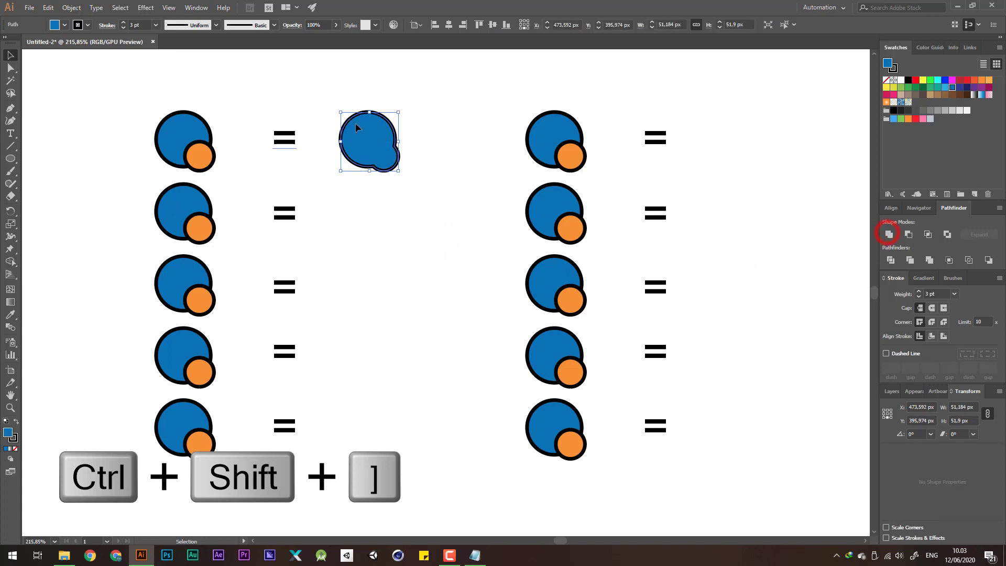
pyautogui.hotkey('ctrl', 'z')
pyautogui.click(466, 181)
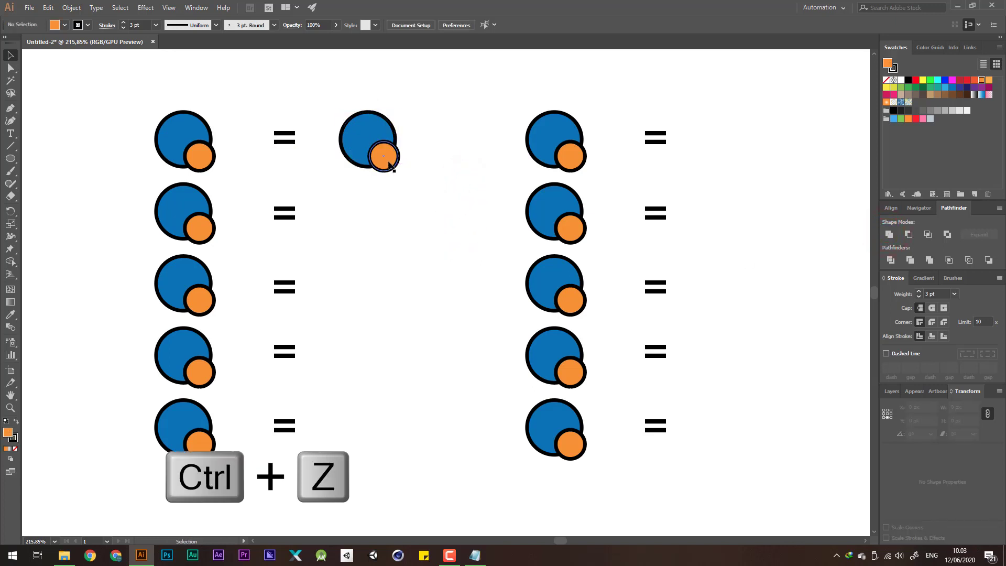
pyautogui.moveTo(387, 161); pyautogui.dragTo(423, 185)
pyautogui.hotkey('ctrl', 'z')
pyautogui.click(472, 187)
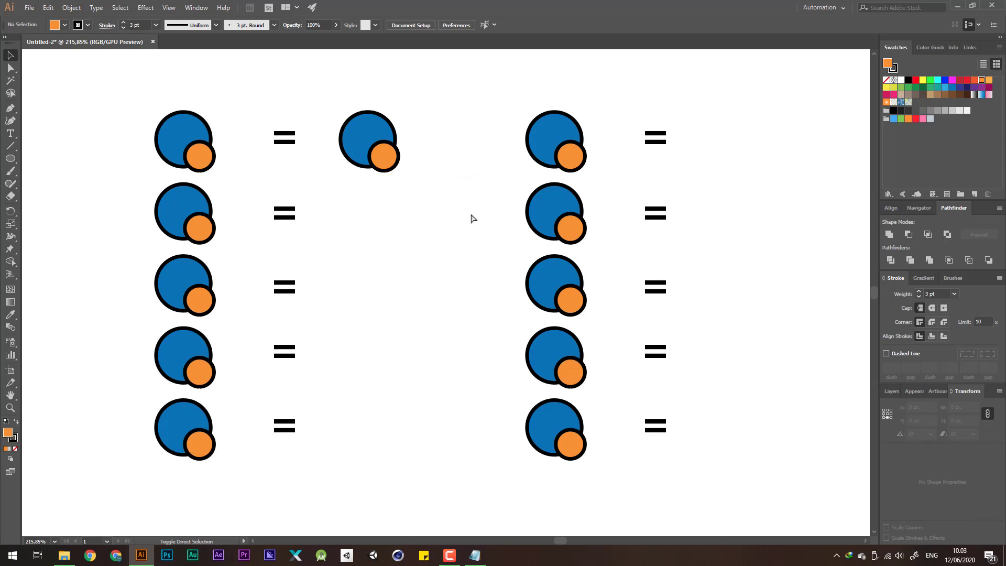
# Place a yellow-green copy of the duplicated blue circle in front, overlapping the pair's outer side
pyautogui.moveTo(378, 124); pyautogui.dragTo(418, 122)
pyautogui.hotkey('ctrl', 'shift', ']')
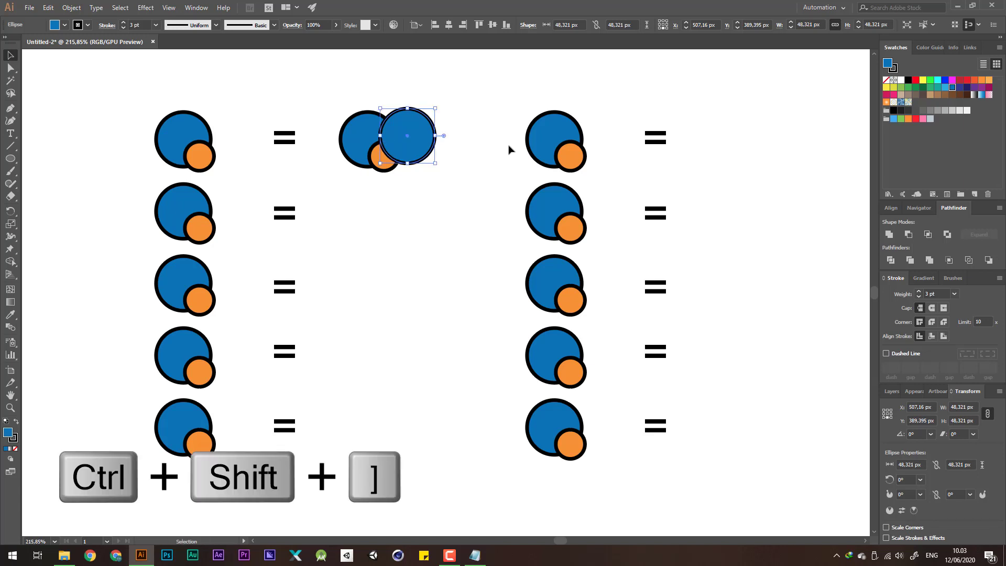
pyautogui.click(894, 87)
pyautogui.click(429, 224)
pyautogui.moveTo(423, 130); pyautogui.dragTo(474, 187)
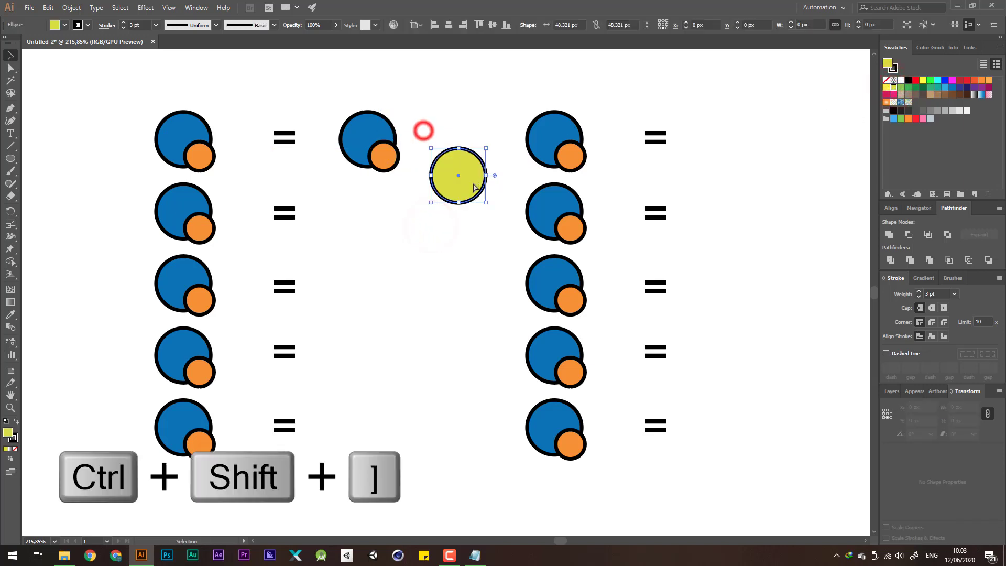
pyautogui.hotkey('ctrl', 'z')
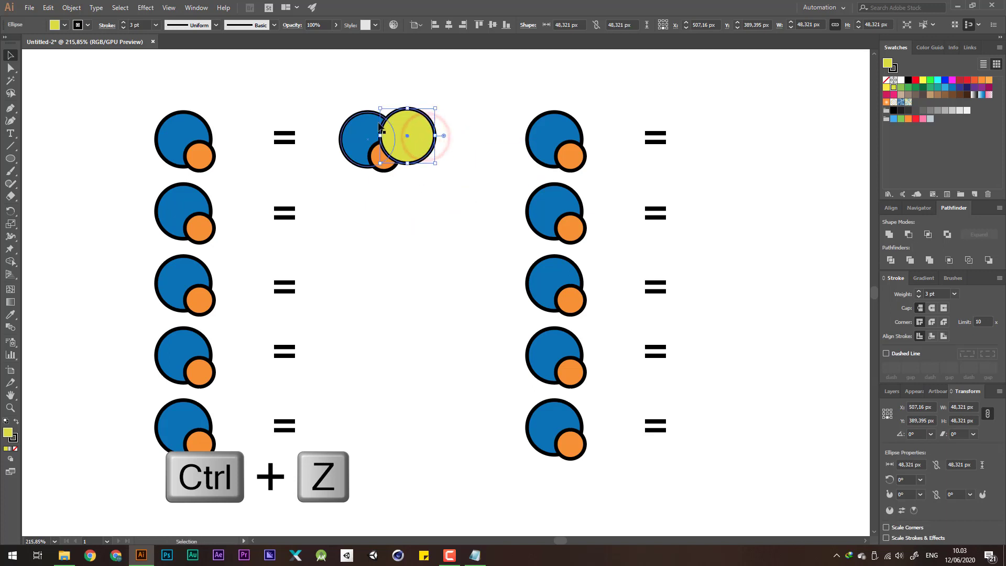
pyautogui.click(410, 195)
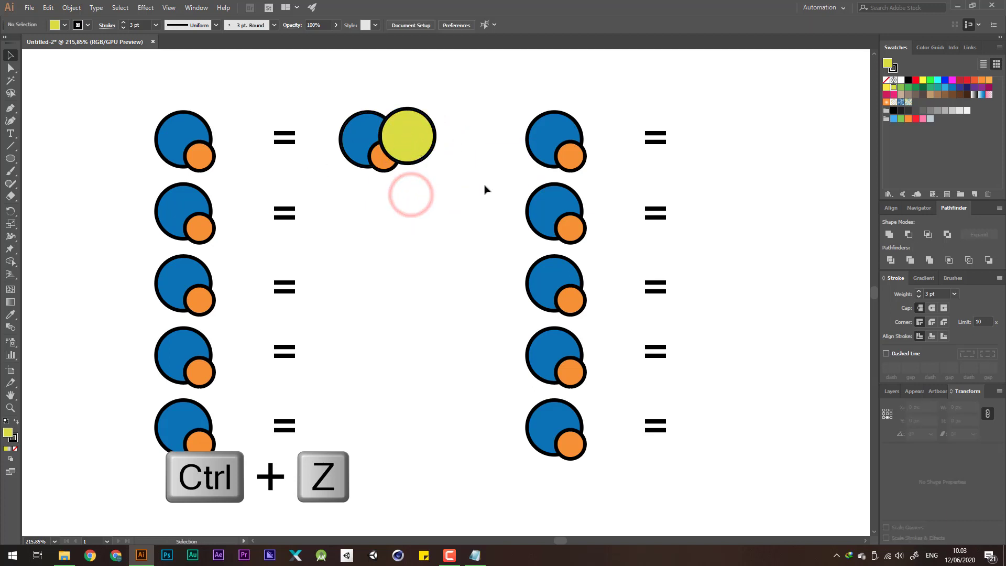
# Send the yellow-green circle to the back, behind the blue and orange circles
pyautogui.click(418, 127)
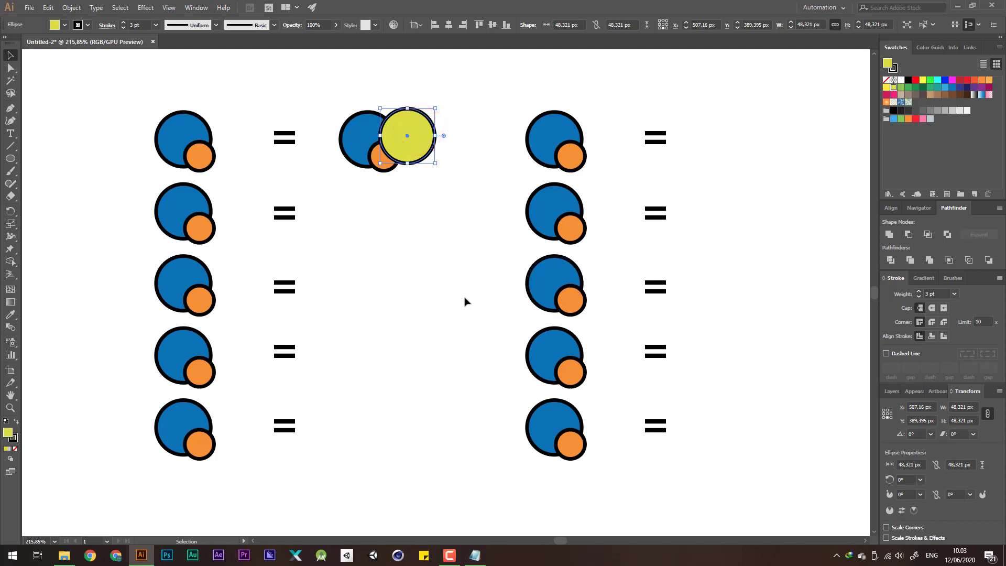
pyautogui.press('ctrl')
pyautogui.hotkey('ctrl', 'shift', '[')
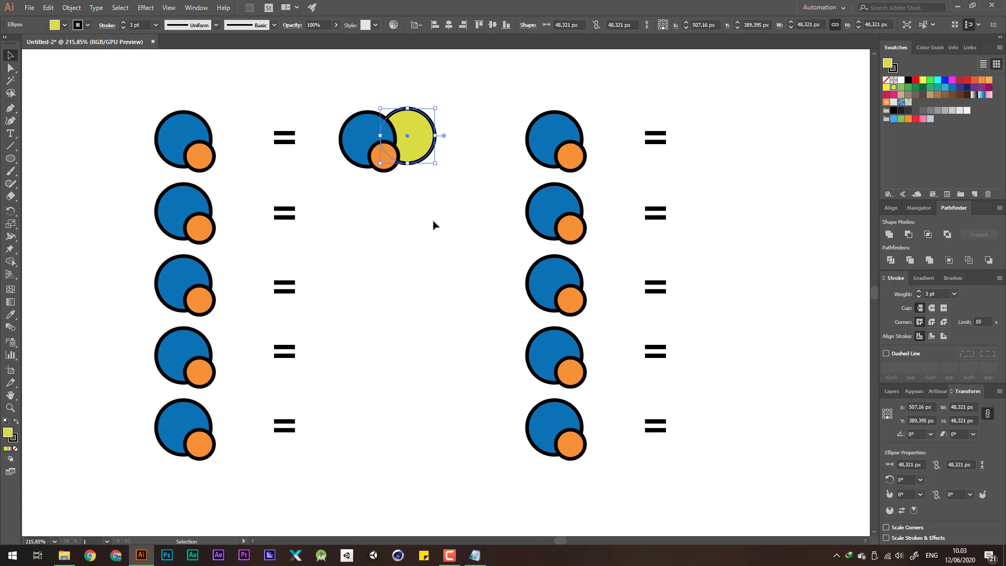
# Move the yellow-green circle forward two levels and back one level in the stacking order
pyautogui.press('a')
pyautogui.hotkey('ctrl', ']')
pyautogui.hotkey('ctrl', ']')
pyautogui.hotkey('ctrl', '[')
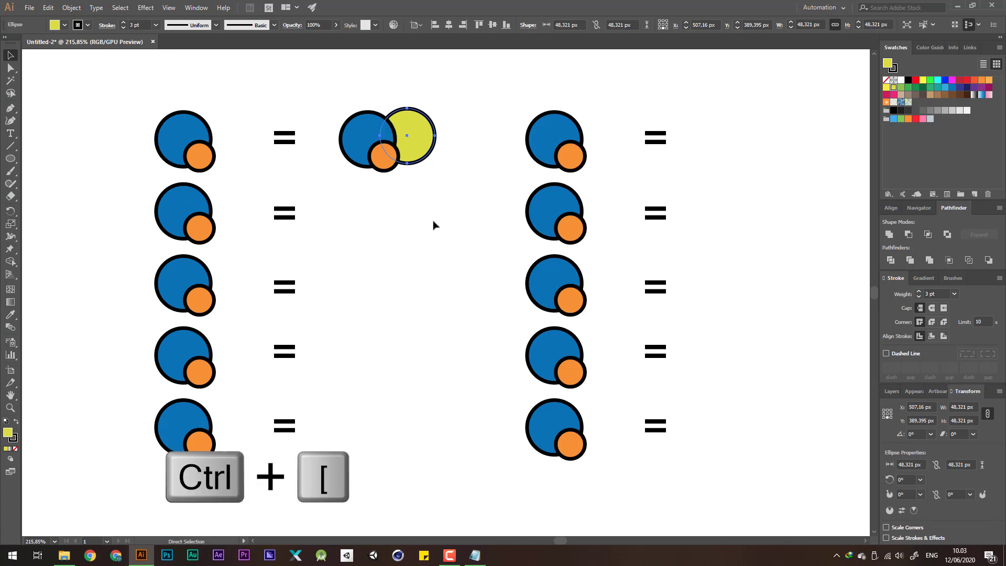
# Bring the yellow-green circle forward step by step until it is in front of the blue and orange circles
pyautogui.hotkey('ctrl', ']')
pyautogui.press('v')
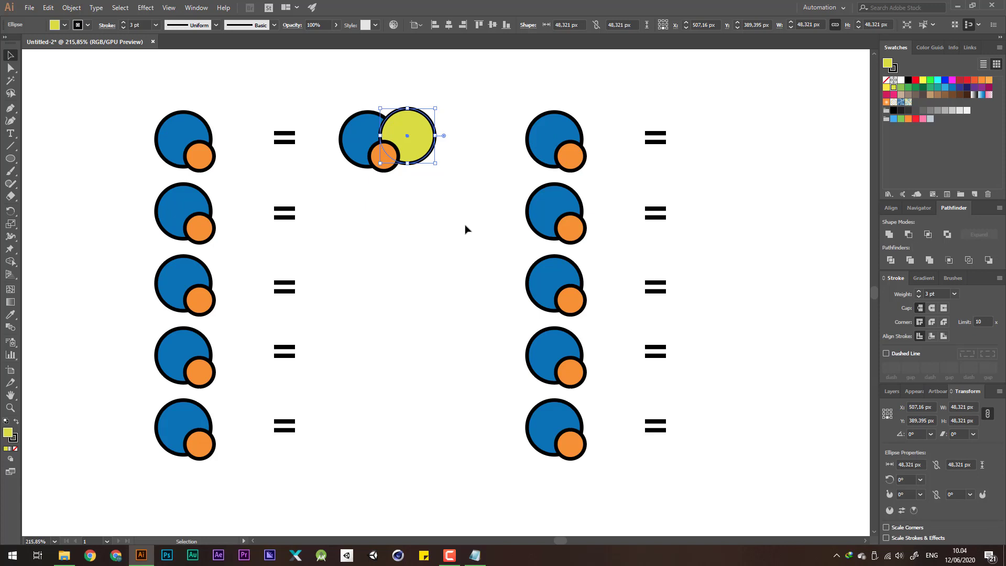
pyautogui.press('a')
pyautogui.hotkey('ctrl', ']')
pyautogui.press('v')
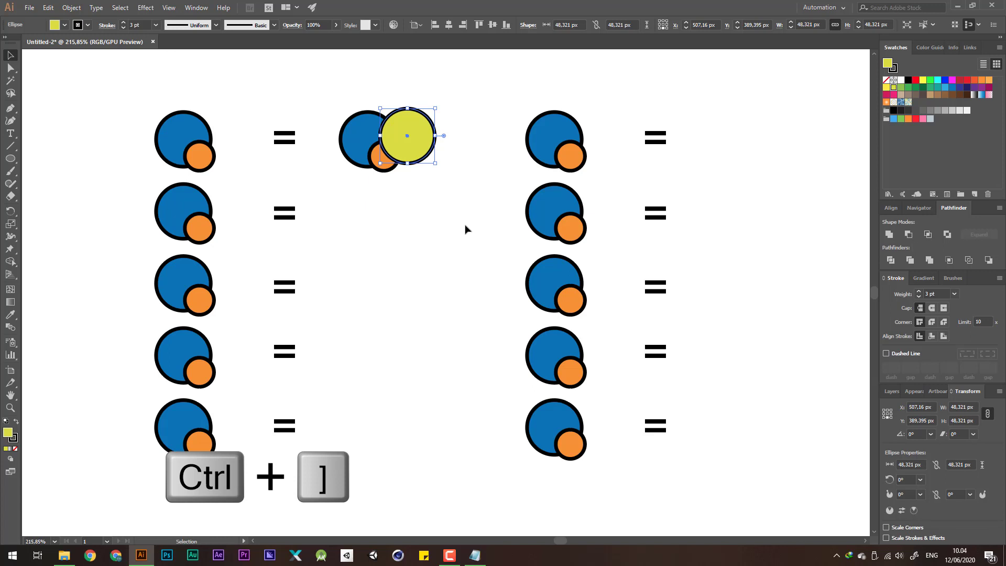
pyautogui.click(463, 228)
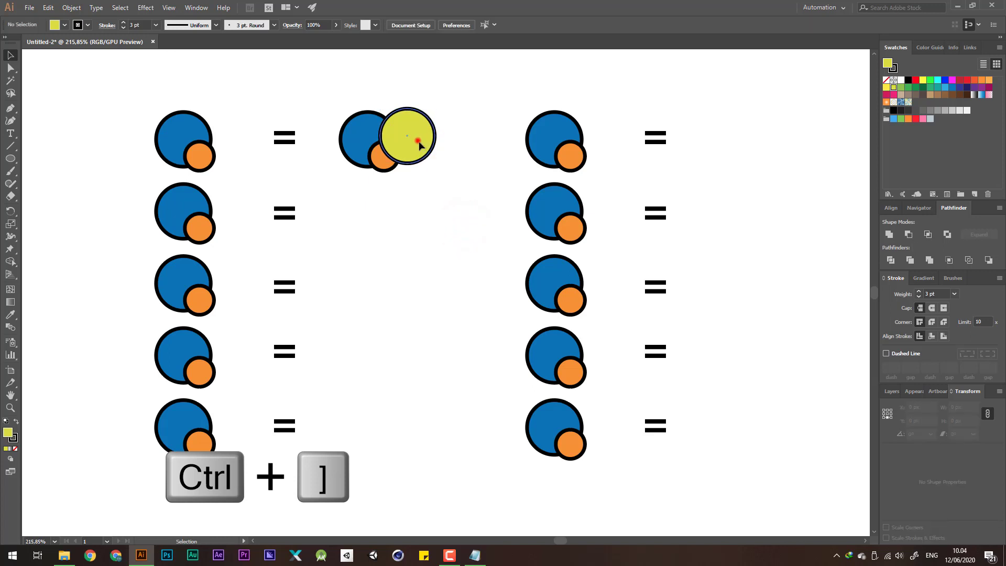
# Move the yellow-green circle off the duplicated first-row pair and delete it
pyautogui.moveTo(418, 139); pyautogui.dragTo(446, 193)
pyautogui.press('Delete')
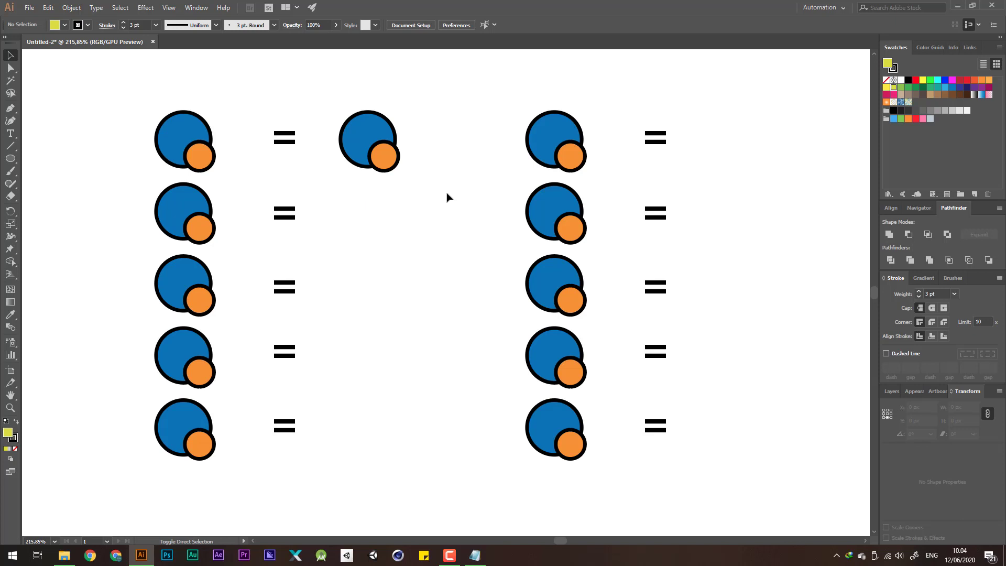
pyautogui.hotkey('ctrl', 'shift', '[')
pyautogui.hotkey('ctrl', 'shift', ']')
pyautogui.hotkey('ctrl', '[')
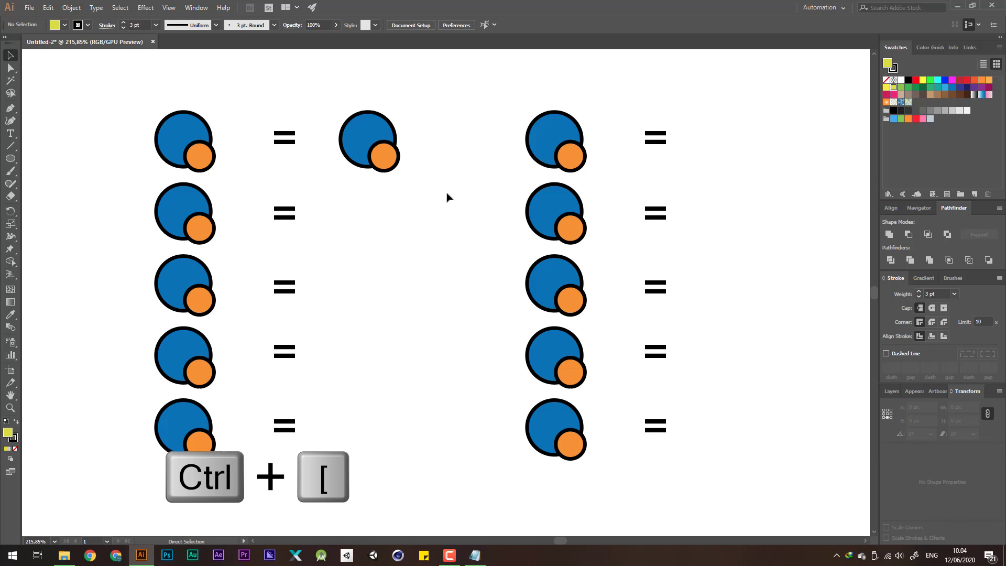
pyautogui.press('ctrl')
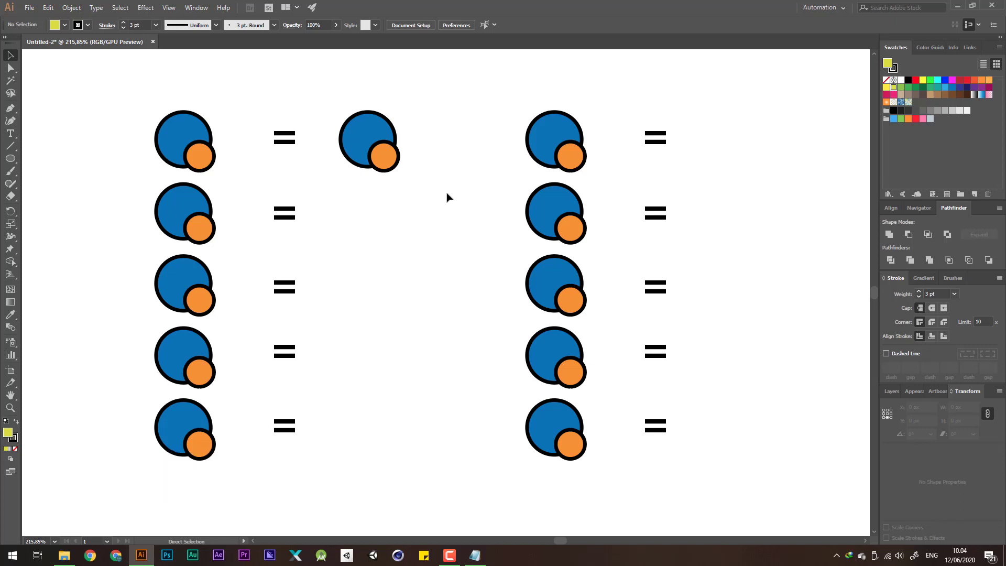
pyautogui.hotkey('ctrl', ']')
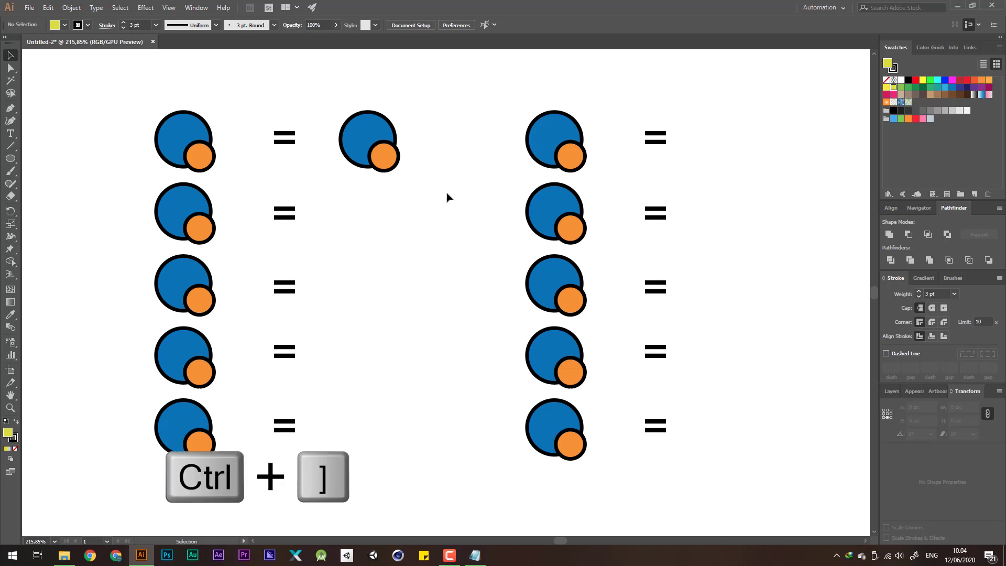
# Unite the duplicated blue and orange circles in the first row into a single shape
pyautogui.moveTo(454, 227); pyautogui.dragTo(387, 71)
pyautogui.click(447, 126)
pyautogui.moveTo(489, 103); pyautogui.dragTo(367, 207)
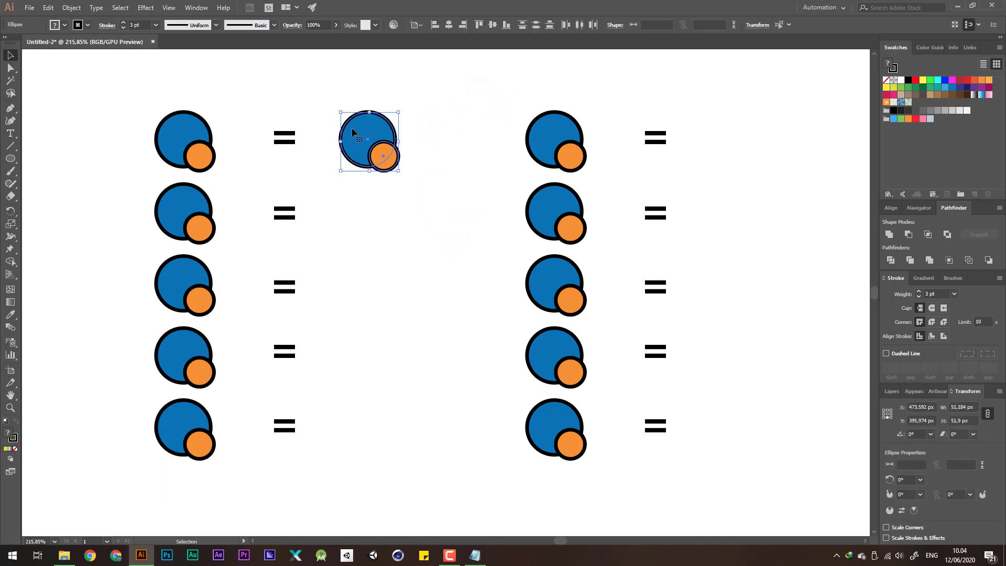
pyautogui.click(891, 237)
pyautogui.click(338, 229)
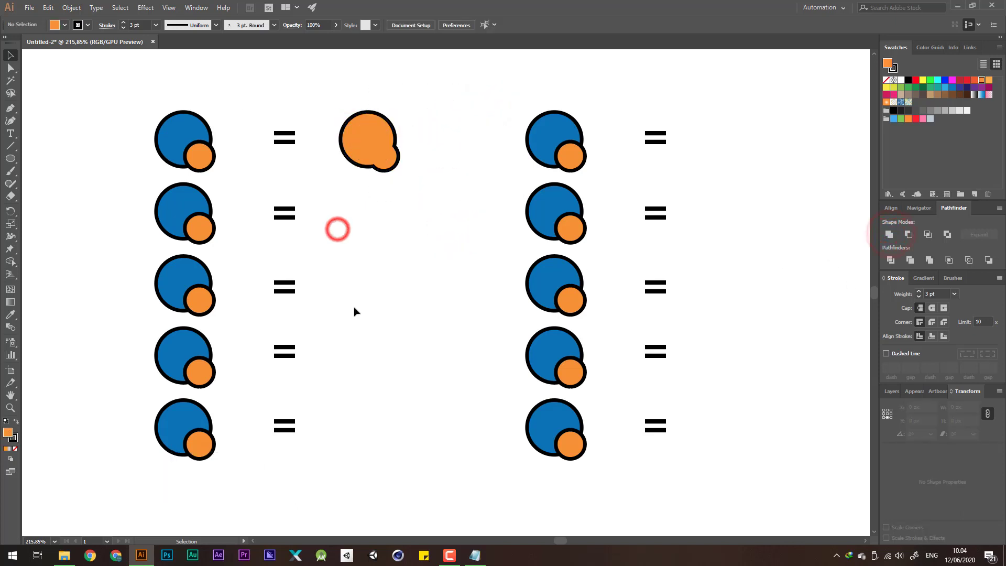
# Duplicate the second-row circle pair beyond its equals sign and apply Minus Front to the copy
pyautogui.moveTo(230, 223); pyautogui.dragTo(367, 206)
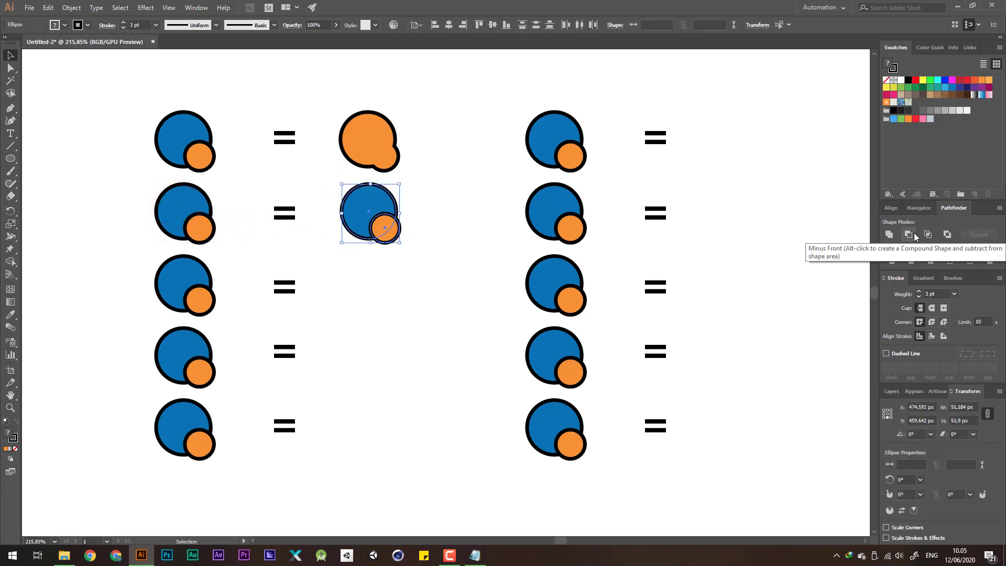
pyautogui.click(467, 211)
pyautogui.moveTo(452, 197); pyautogui.dragTo(333, 271)
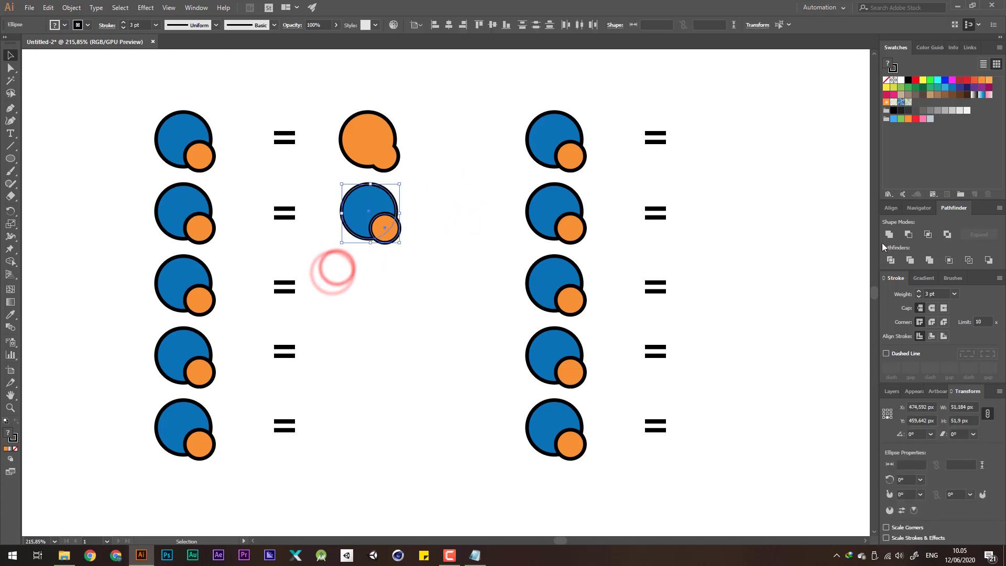
pyautogui.click(909, 234)
pyautogui.click(411, 247)
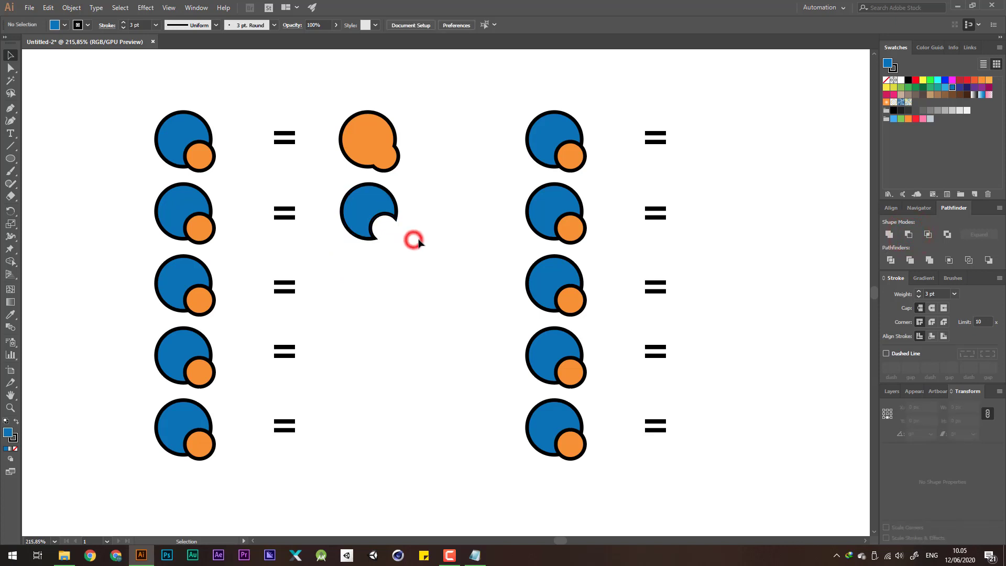
# Undo the Minus Front, try pulling the orange and blue circles apart in turn, and undo each move
pyautogui.hotkey('ctrl', 'z')
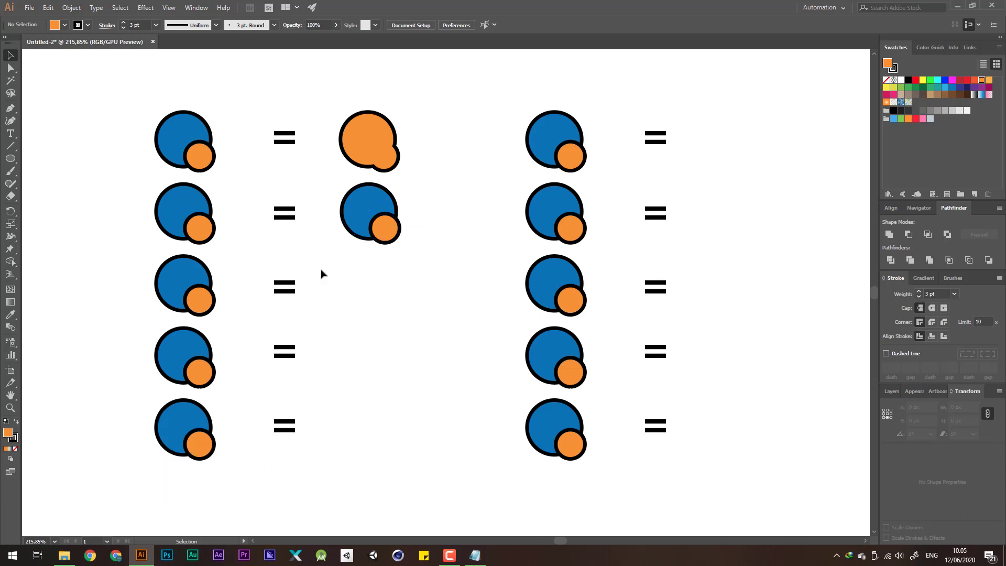
pyautogui.moveTo(404, 238); pyautogui.dragTo(444, 262)
pyautogui.hotkey('ctrl', 'z')
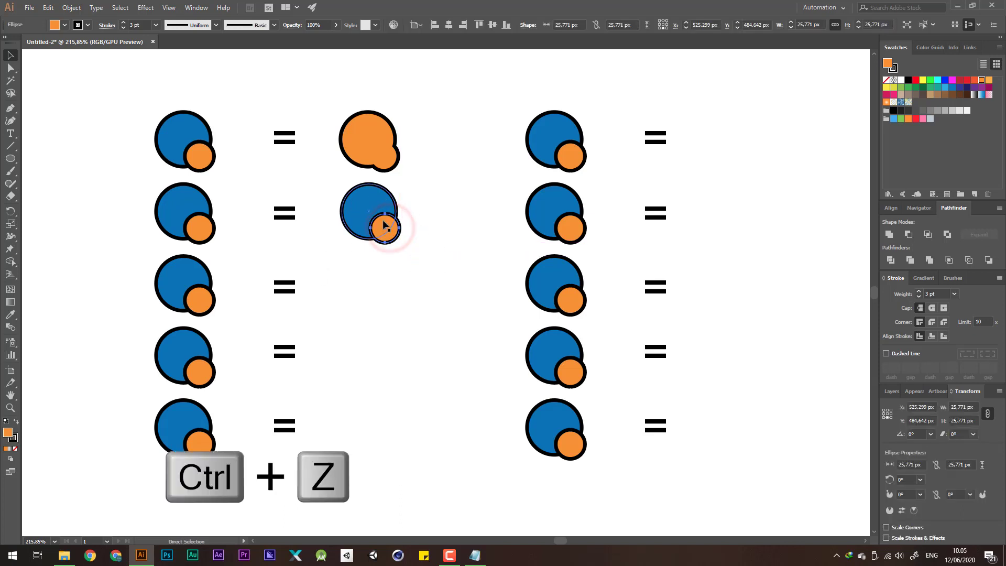
pyautogui.moveTo(373, 208); pyautogui.dragTo(287, 222)
pyautogui.hotkey('ctrl', 'z')
# Subtract the front orange circle from the blue one in the second-row copy with Minus Front
pyautogui.click(440, 209)
pyautogui.moveTo(439, 193); pyautogui.dragTo(329, 275)
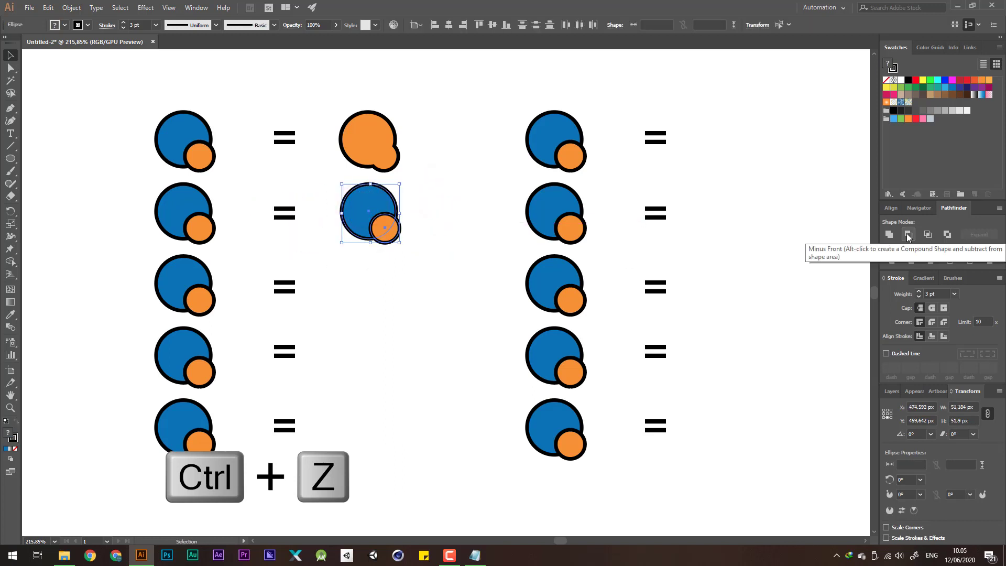
pyautogui.click(909, 236)
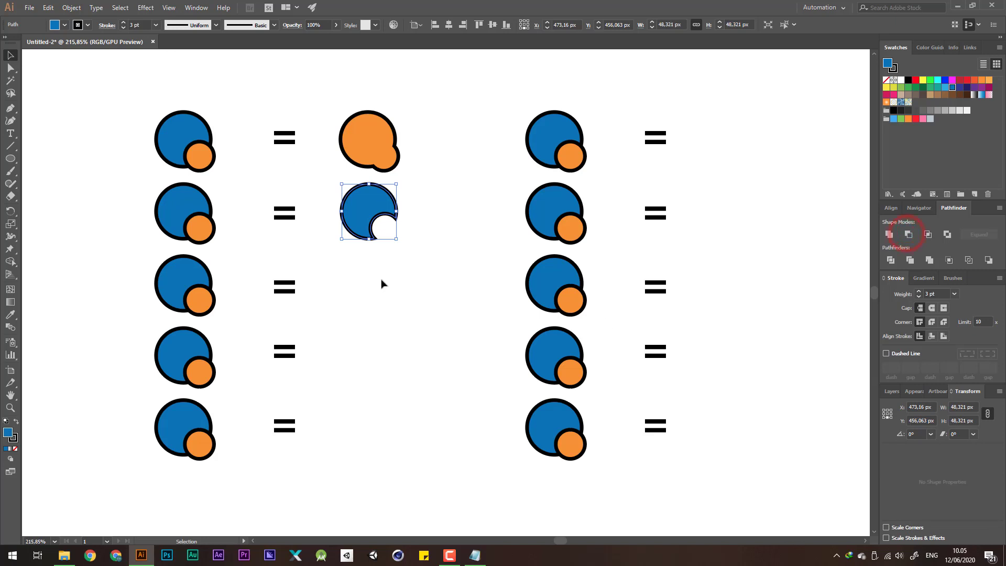
pyautogui.click(453, 220)
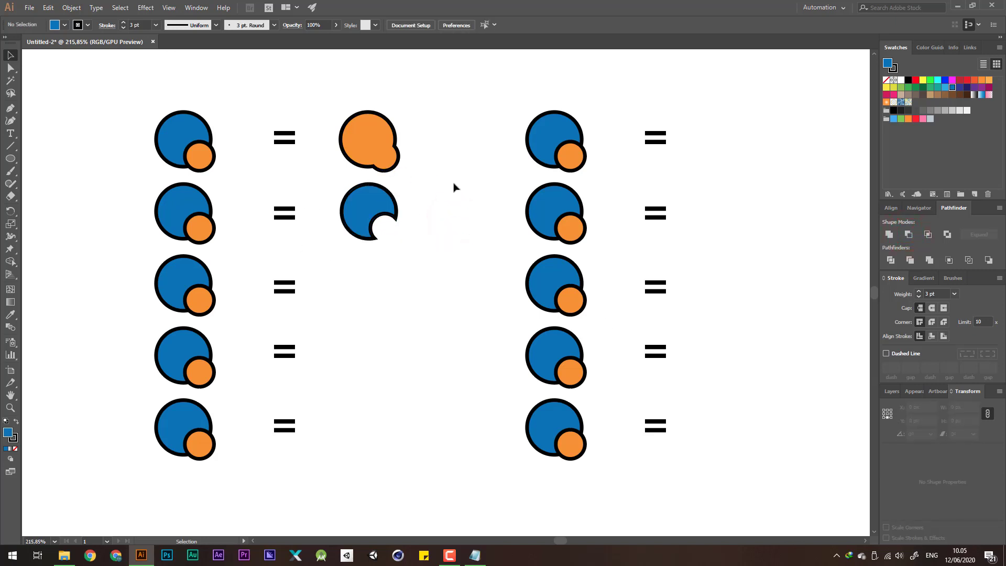
# Duplicate the third-row circle pair beyond its equals sign and apply Intersect to the copy
pyautogui.moveTo(124, 260); pyautogui.dragTo(218, 307)
pyautogui.moveTo(178, 271); pyautogui.dragTo(363, 271)
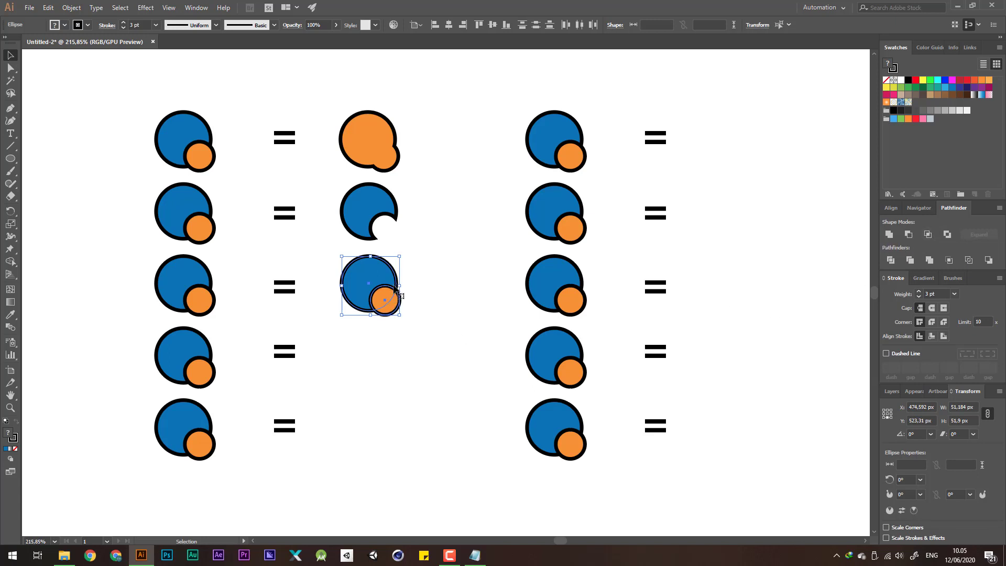
pyautogui.click(438, 285)
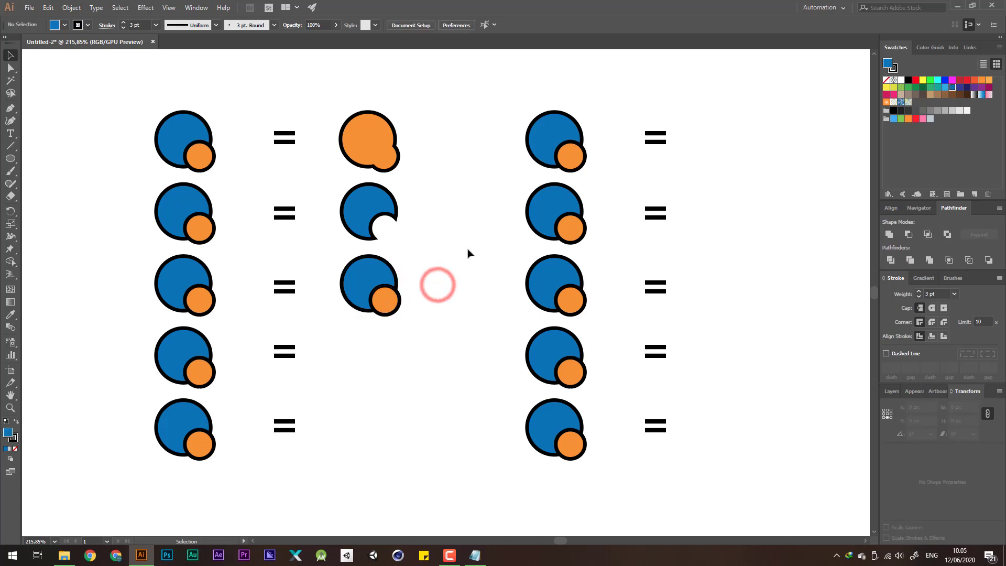
pyautogui.moveTo(468, 251); pyautogui.dragTo(341, 337)
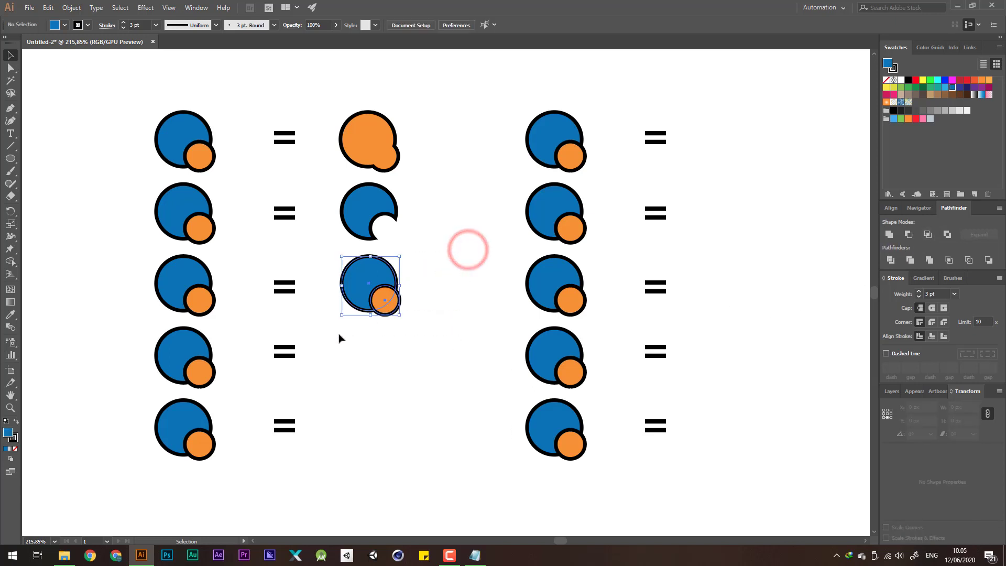
pyautogui.click(928, 235)
pyautogui.click(444, 288)
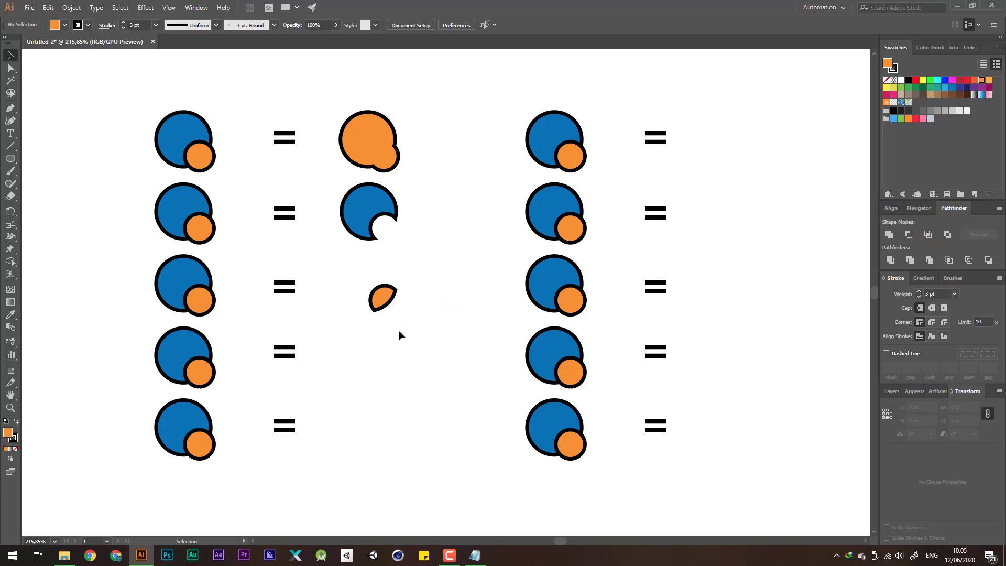
# Undo the Intersect on the third-row copy and apply it again to both circles
pyautogui.hotkey('ctrl', 'z')
pyautogui.click(451, 284)
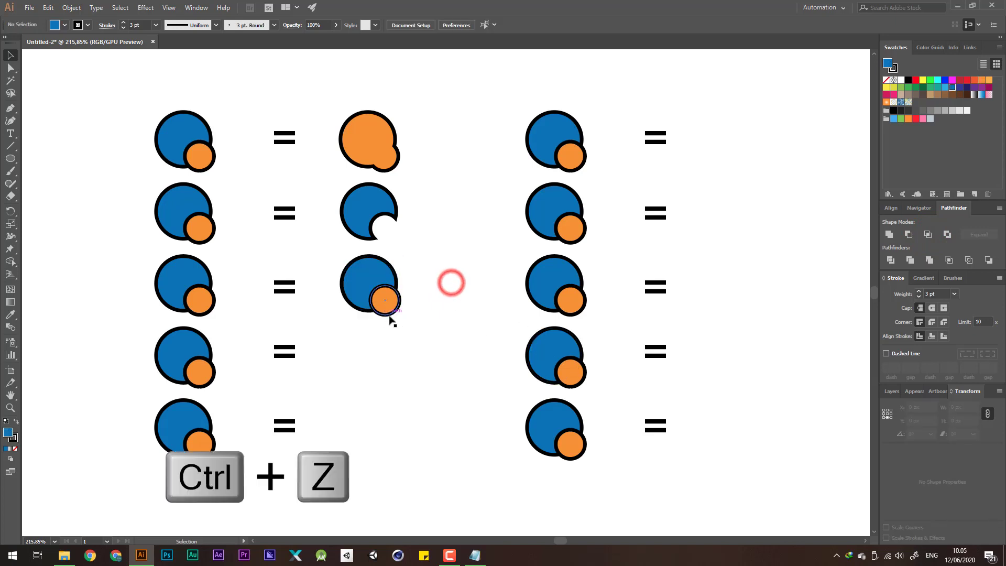
pyautogui.moveTo(356, 258); pyautogui.dragTo(425, 367)
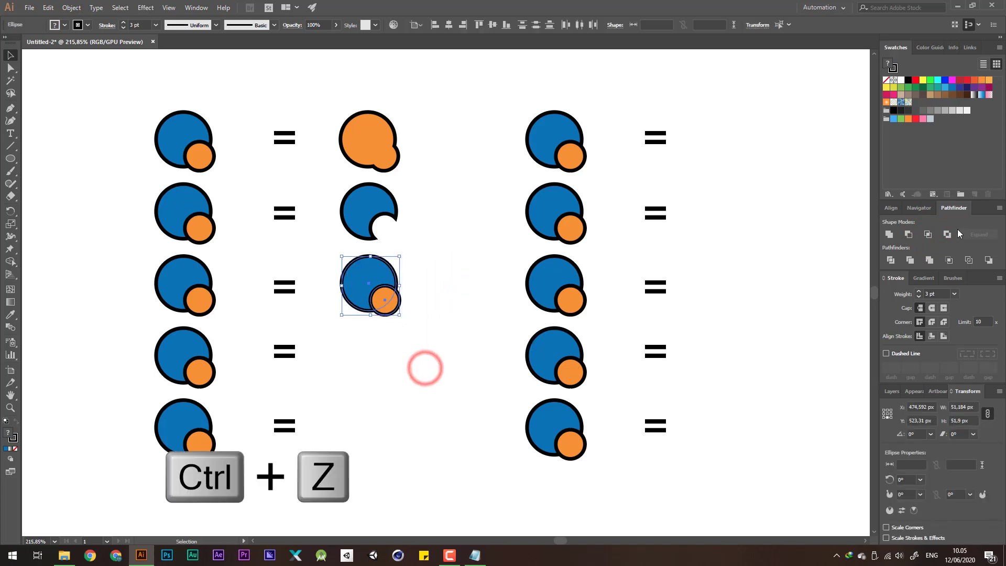
pyautogui.click(928, 234)
pyautogui.click(481, 276)
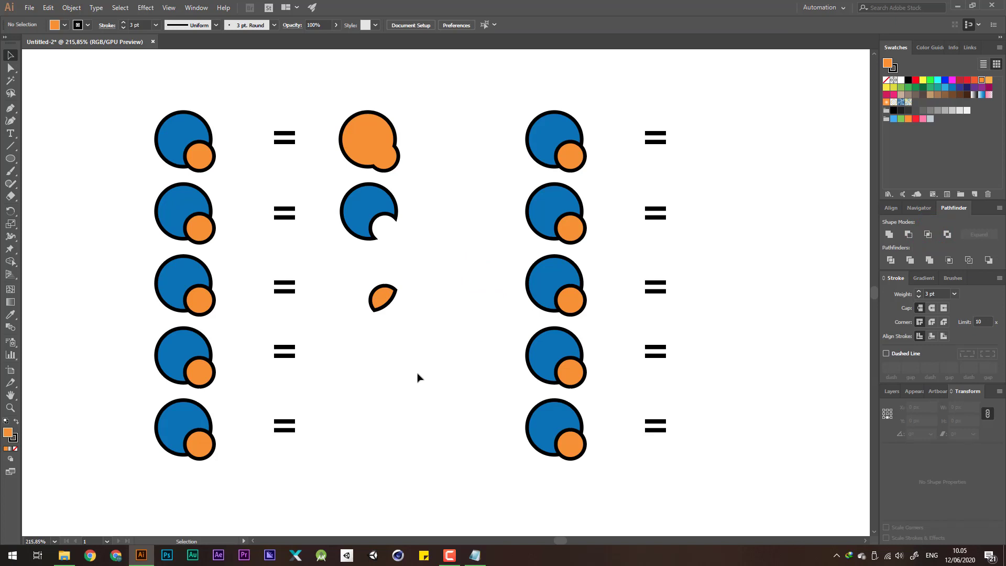
# Duplicate the fourth-row circle pair beyond its equals sign and apply Exclude to the copy
pyautogui.moveTo(215, 352); pyautogui.dragTo(370, 350)
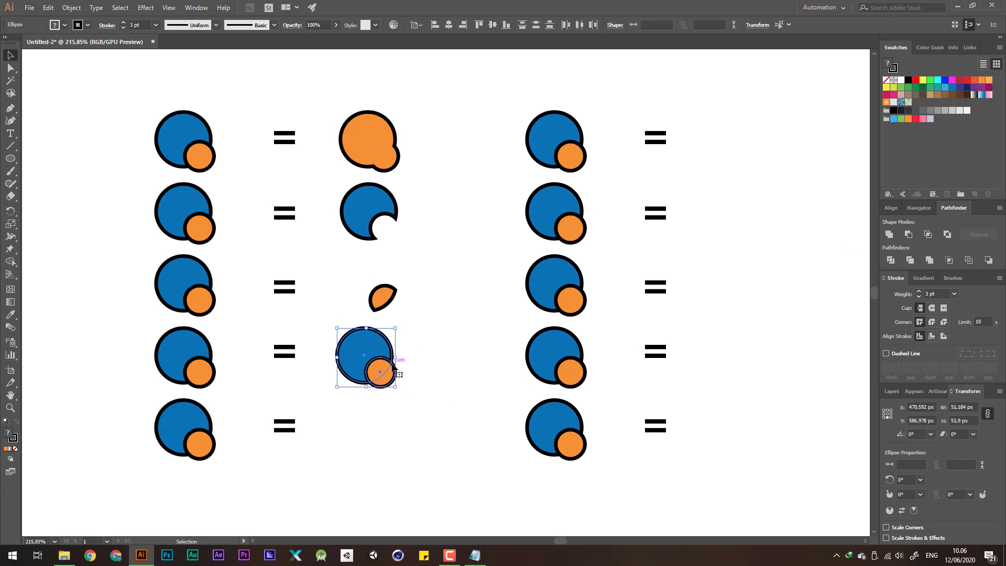
pyautogui.click(429, 330)
pyautogui.moveTo(449, 341); pyautogui.dragTo(335, 424)
pyautogui.click(946, 235)
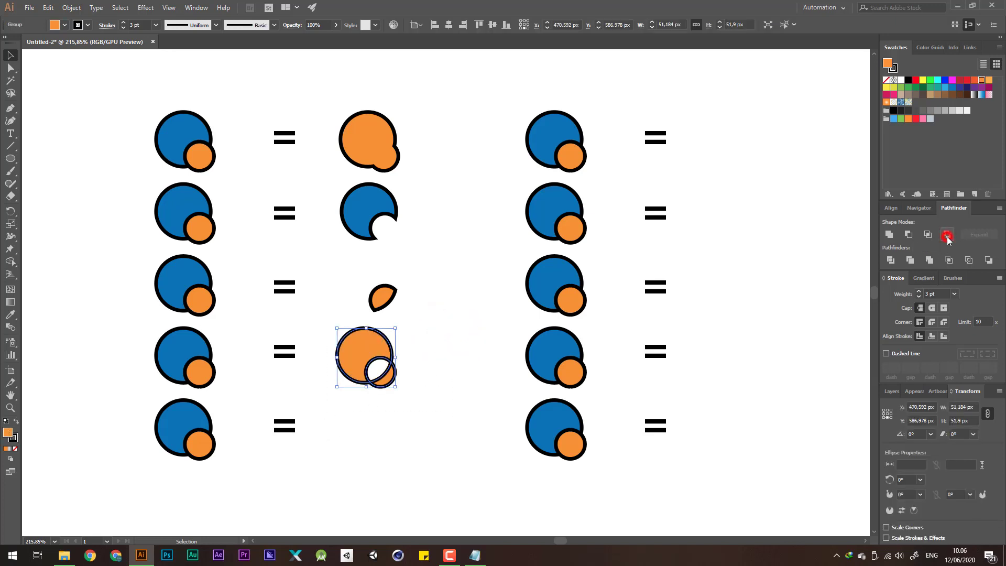
pyautogui.click(425, 347)
# Try moving the larger piece of the excluded shape with the Direct Selection tool, and undo the move
pyautogui.press('a')
pyautogui.moveTo(366, 342); pyautogui.dragTo(332, 323)
pyautogui.hotkey('ctrl', 'z')
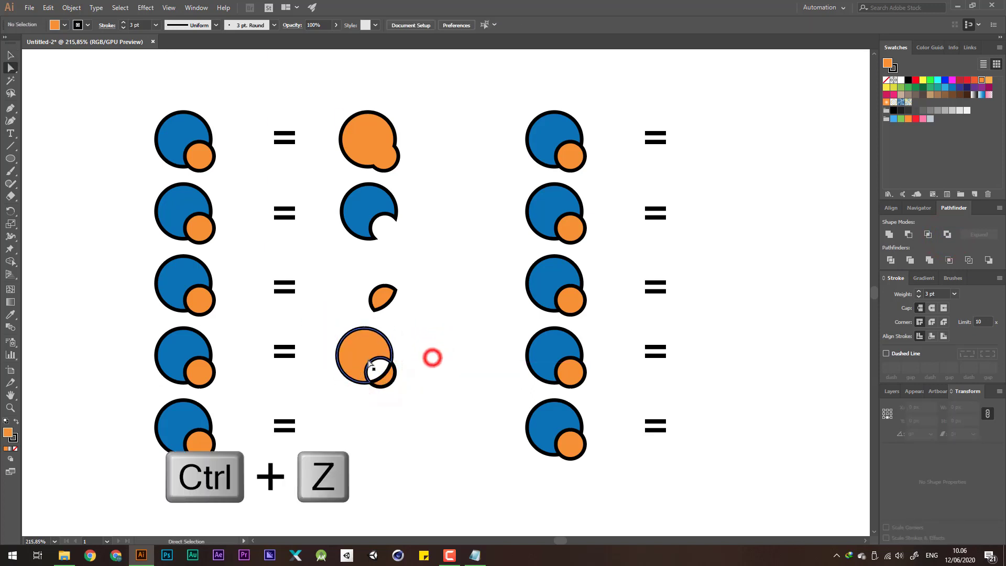
pyautogui.press('v')
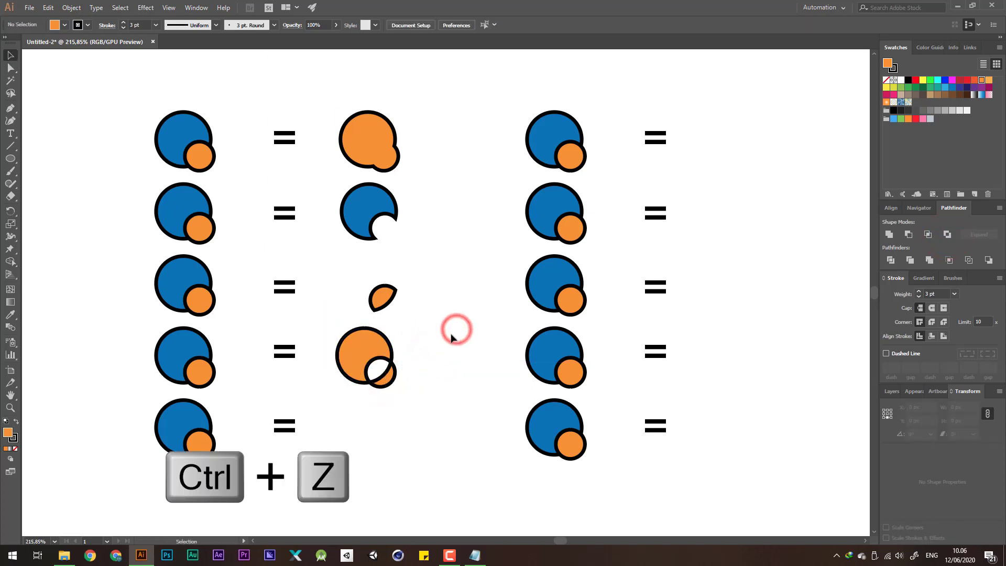
# Shift the excluded fourth-row shape about 4 px horizontally into line with the results above it
pyautogui.moveTo(439, 333); pyautogui.dragTo(343, 404)
pyautogui.moveTo(362, 355); pyautogui.dragTo(366, 355)
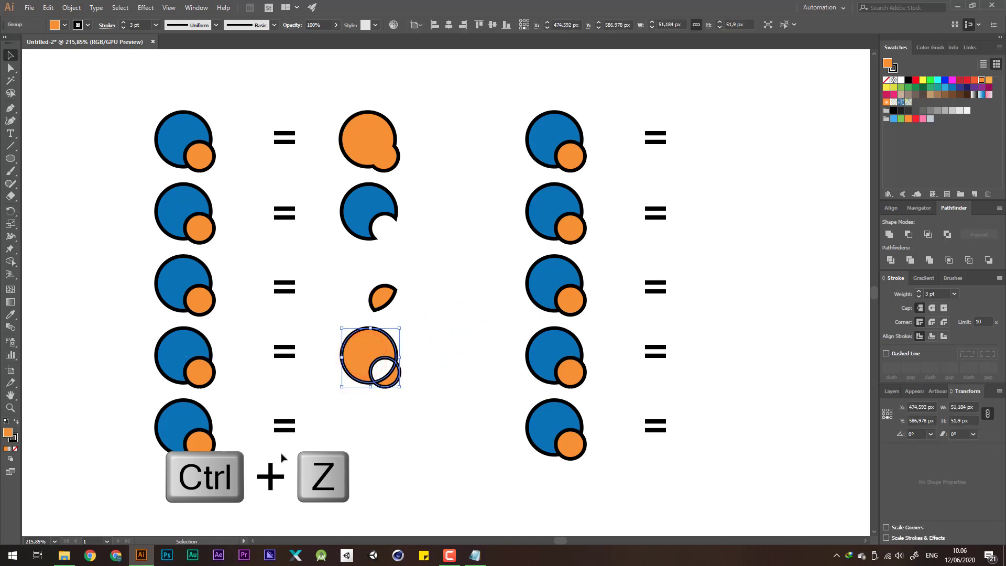
# Duplicate the fifth-row circle pair beyond its equals sign and apply Divide to the copy
pyautogui.moveTo(230, 476); pyautogui.dragTo(190, 418)
pyautogui.moveTo(190, 416); pyautogui.dragTo(383, 427)
pyautogui.click(447, 391)
pyautogui.moveTo(432, 407); pyautogui.dragTo(395, 470)
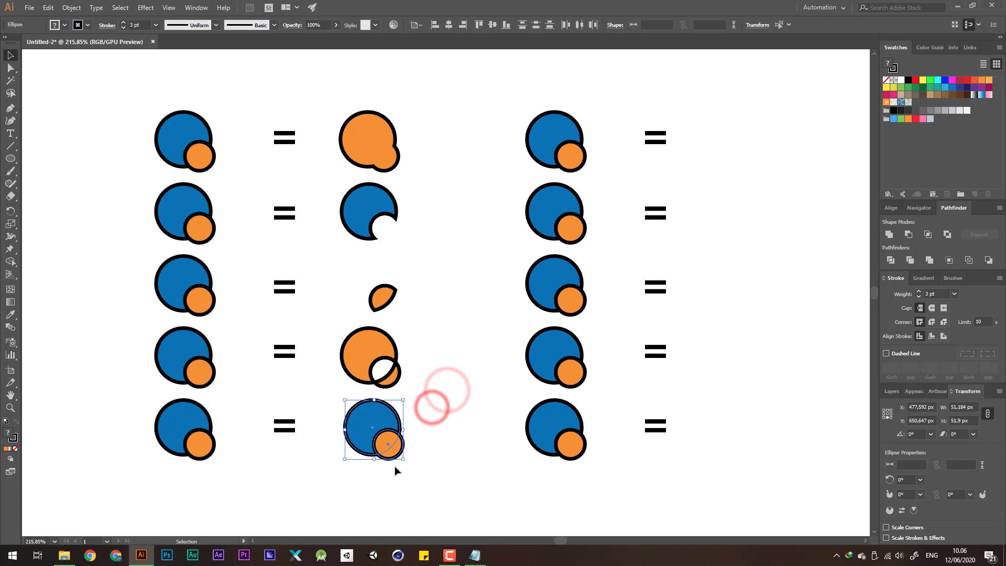
pyautogui.click(893, 261)
pyautogui.click(451, 390)
# Undo the Divide, try moving the whole blue circle away from the orange one, and undo the move
pyautogui.press('a')
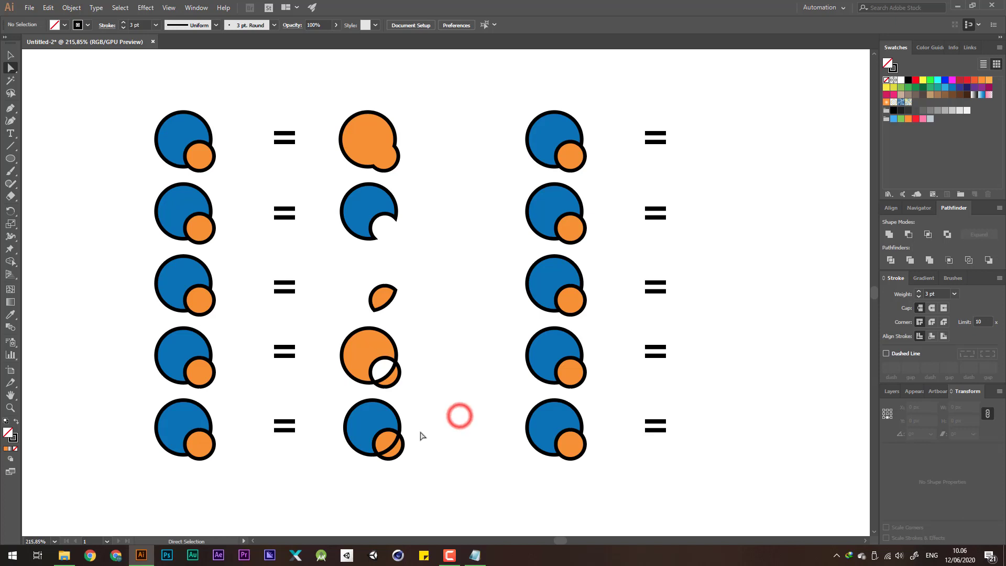
pyautogui.hotkey('ctrl', 'z')
pyautogui.click(444, 412)
pyautogui.moveTo(370, 418); pyautogui.dragTo(352, 422)
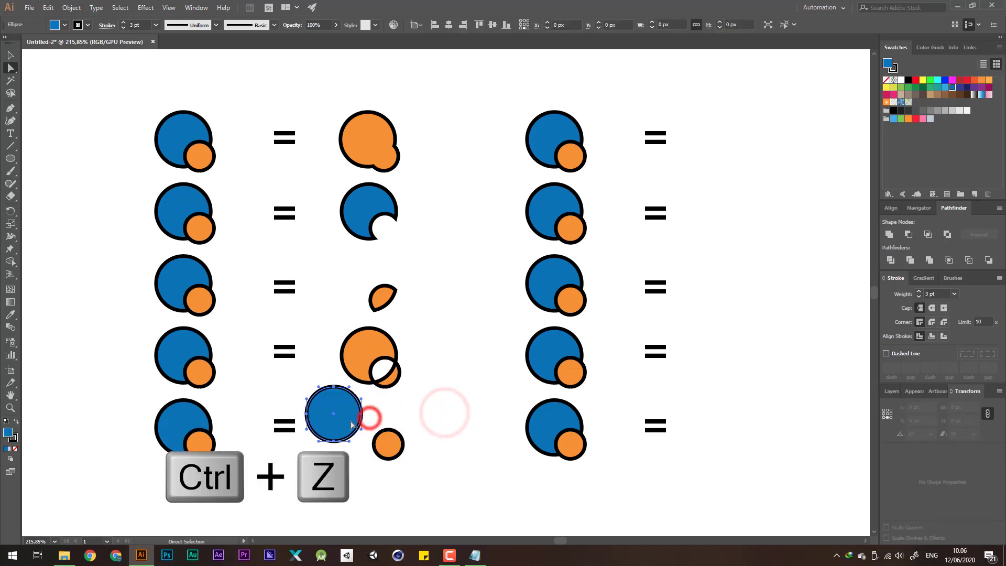
pyautogui.click(416, 474)
pyautogui.hotkey('ctrl', 'z')
# Divide the blue and orange circles of the fifth-row copy into separate pieces along their overlap
pyautogui.click(463, 406)
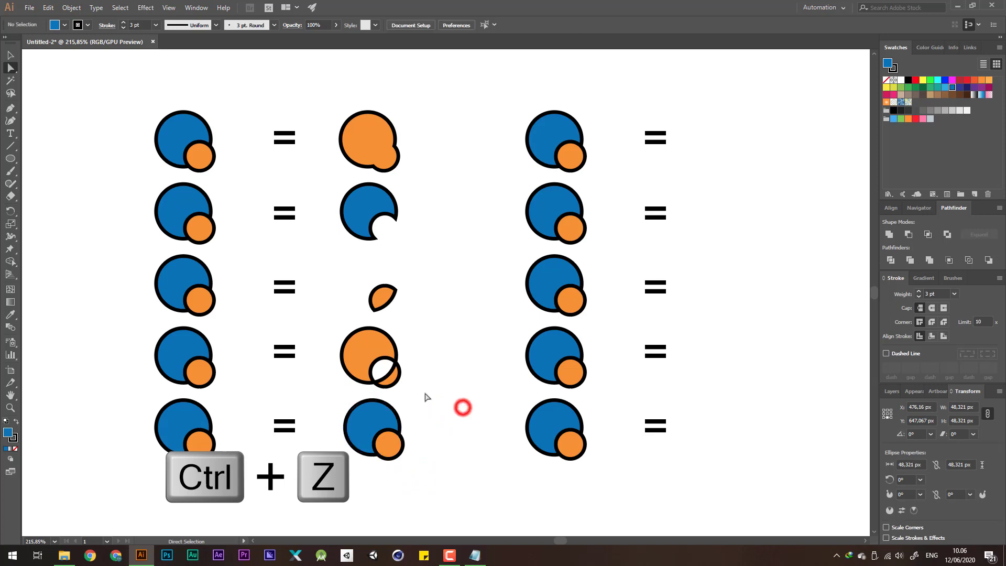
pyautogui.moveTo(417, 391); pyautogui.dragTo(333, 460)
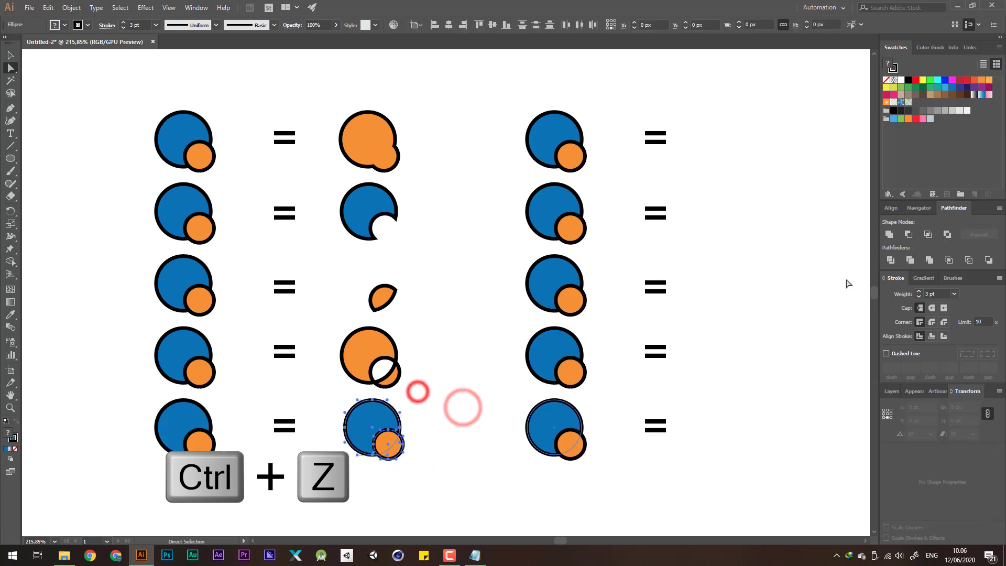
pyautogui.click(891, 260)
pyautogui.click(451, 403)
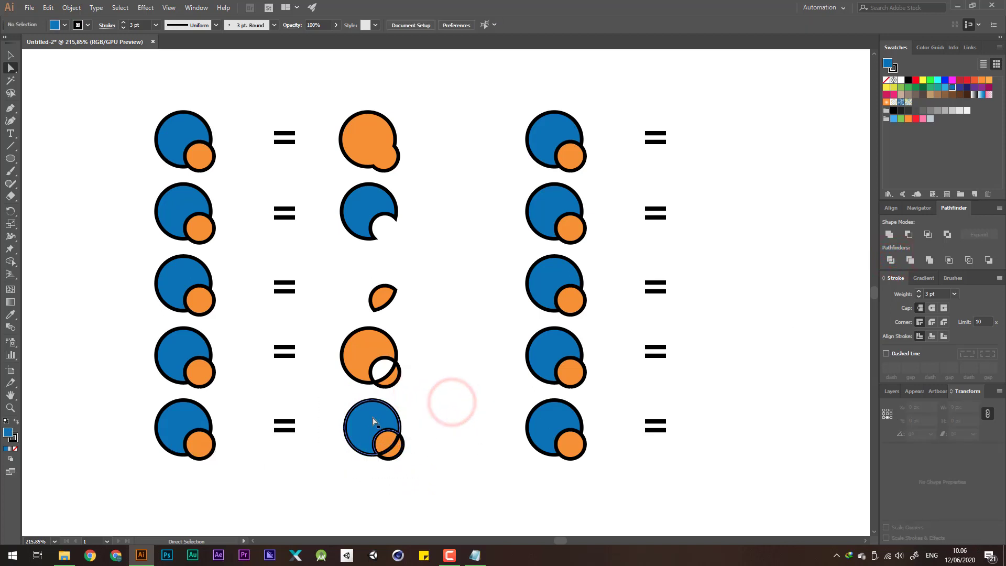
# Try pulling the divided pieces of the fifth-row copy apart and undo the moves, keeping the Divide applied
pyautogui.moveTo(375, 423); pyautogui.dragTo(362, 415)
pyautogui.moveTo(396, 451)
pyautogui.mouseDown()
pyautogui.moveTo(405, 460)
pyautogui.moveTo(379, 448)
pyautogui.mouseUp()
pyautogui.hotkey('ctrl', 'z')
pyautogui.hotkey('ctrl', 'z')
pyautogui.hotkey('ctrl', 'z')
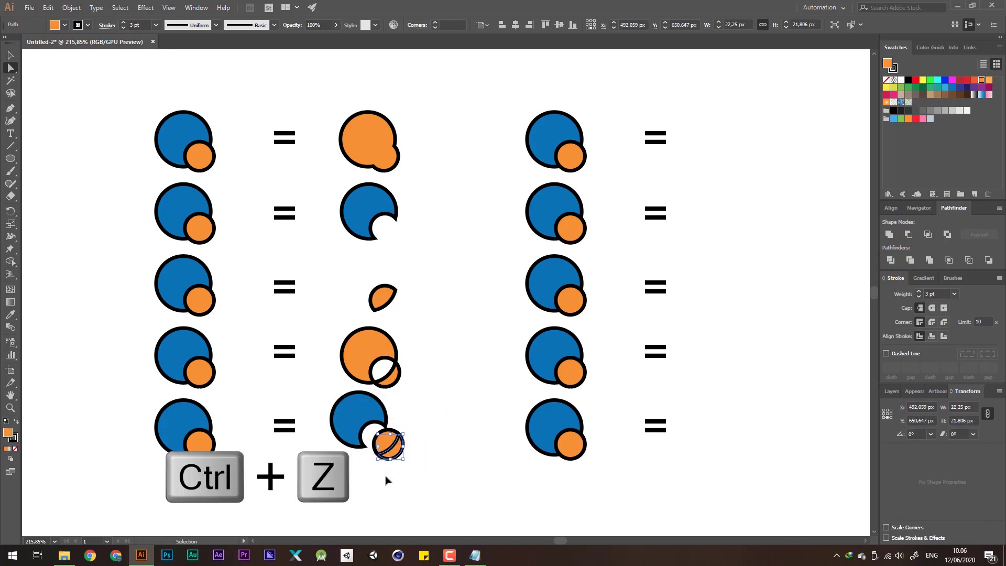
pyautogui.click(460, 426)
pyautogui.hotkey('ctrl', 'z')
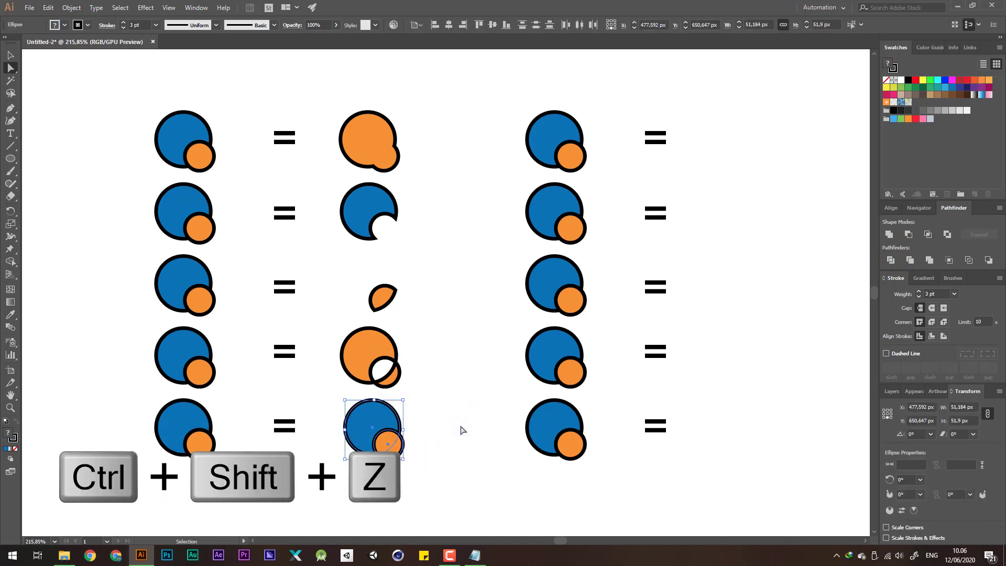
pyautogui.hotkey('ctrl', 'shift', 'z')
pyautogui.click(474, 391)
# Duplicate the first-row circle pair of the second set horizontally beyond its equals sign
pyautogui.moveTo(478, 293); pyautogui.dragTo(442, 292)
pyautogui.press('v')
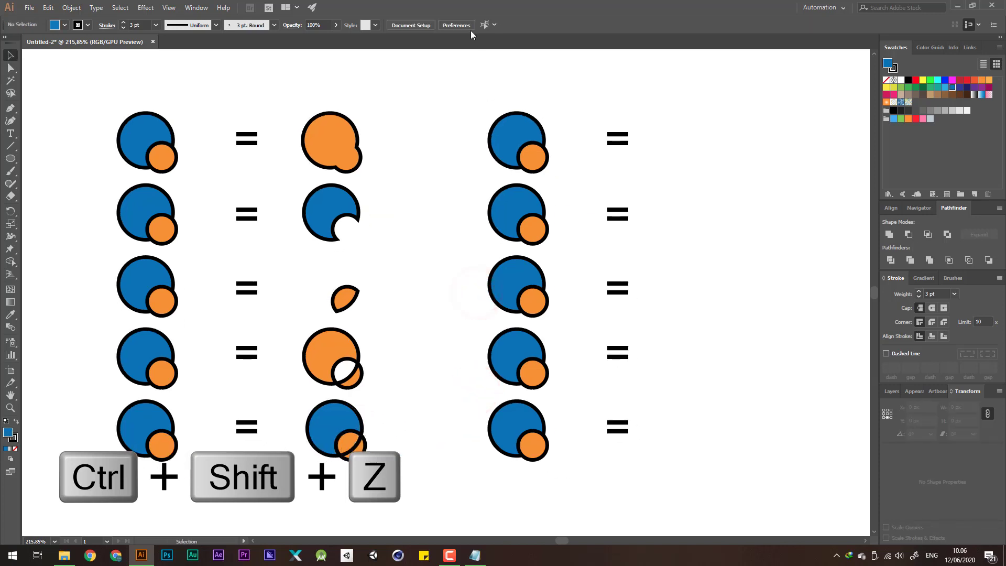
pyautogui.moveTo(478, 95); pyautogui.dragTo(701, 153)
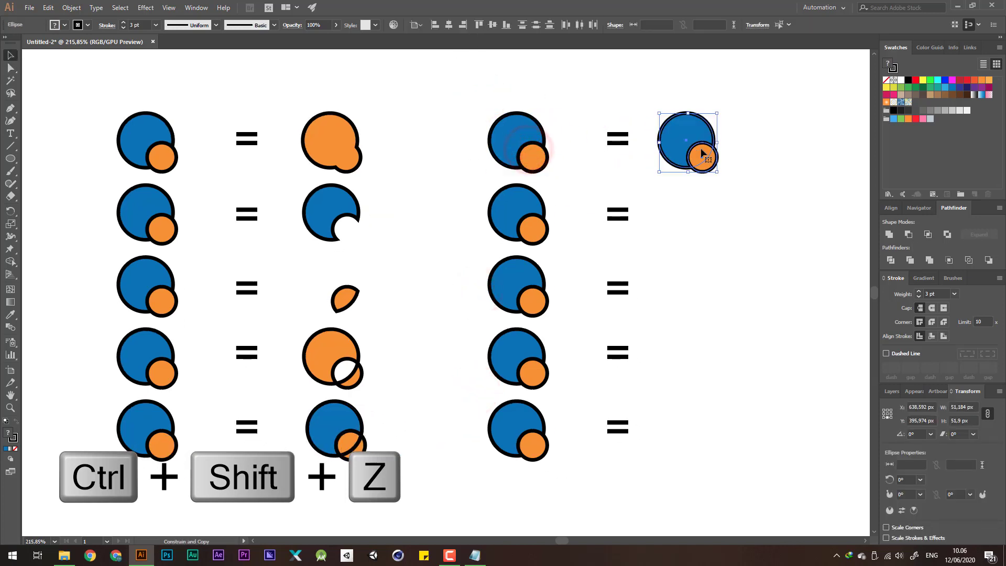
# Try Trim on the second set's first-row copy, move its blue piece away from the orange circle, and undo both
pyautogui.click(911, 260)
pyautogui.click(740, 209)
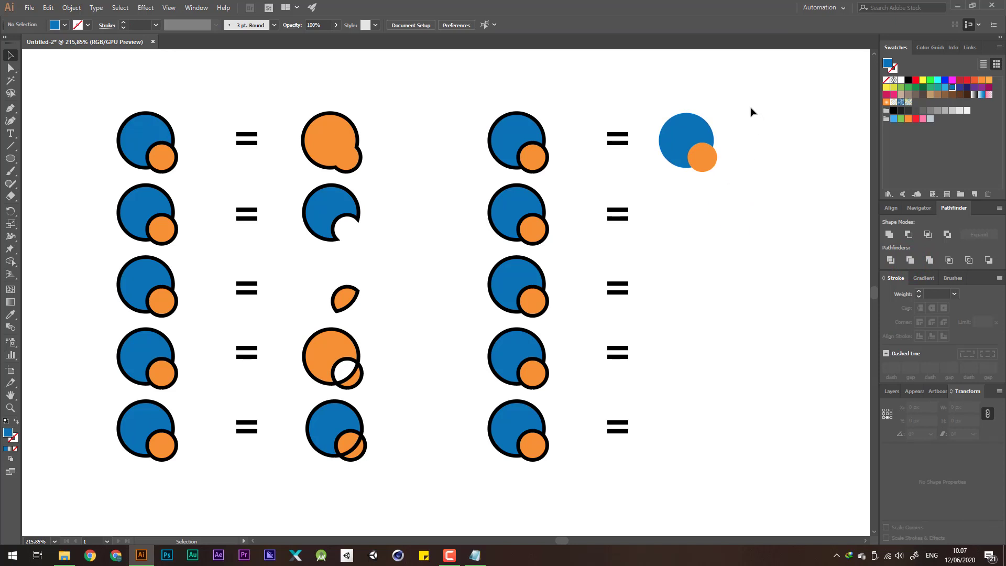
pyautogui.moveTo(746, 94); pyautogui.dragTo(651, 187)
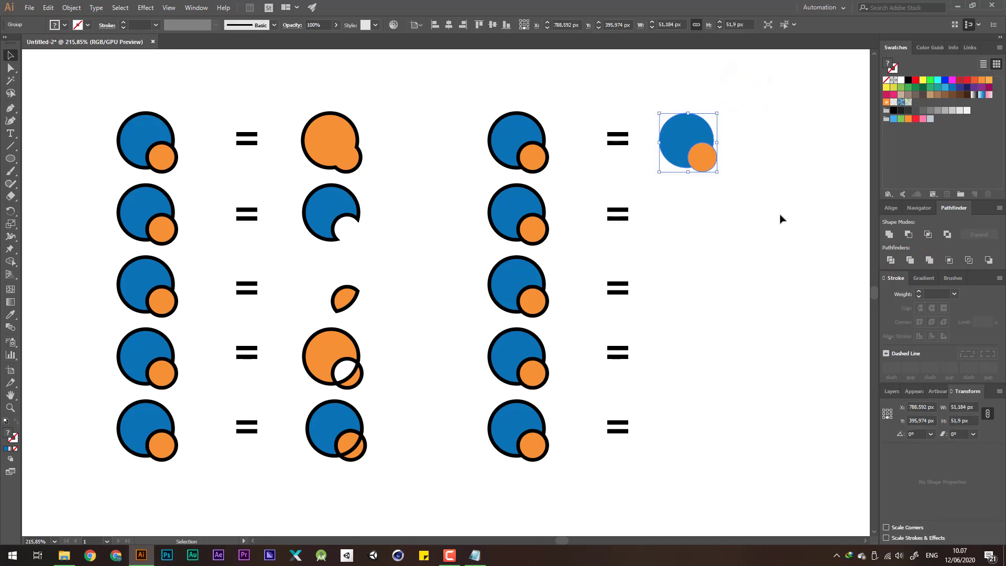
pyautogui.hotkey('ctrl', 'shift', 'z')
pyautogui.click(788, 202)
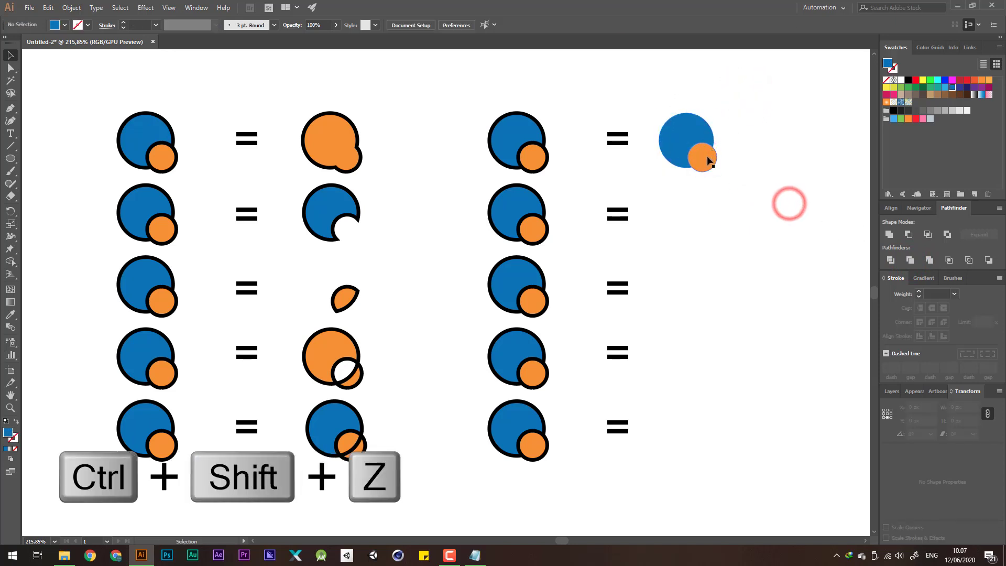
pyautogui.press('a')
pyautogui.moveTo(677, 129); pyautogui.dragTo(665, 118)
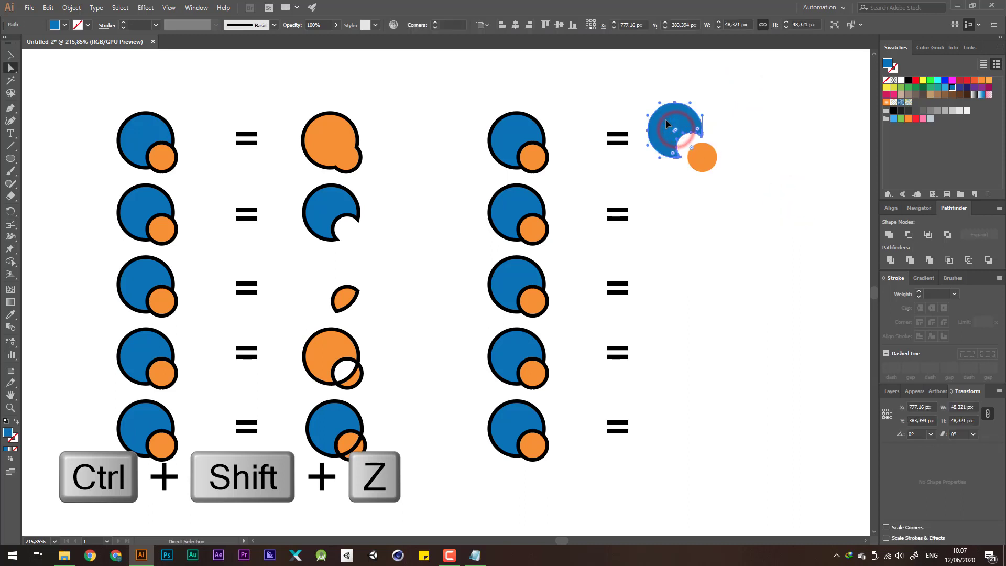
pyautogui.hotkey('ctrl', 'z')
pyautogui.click(732, 173)
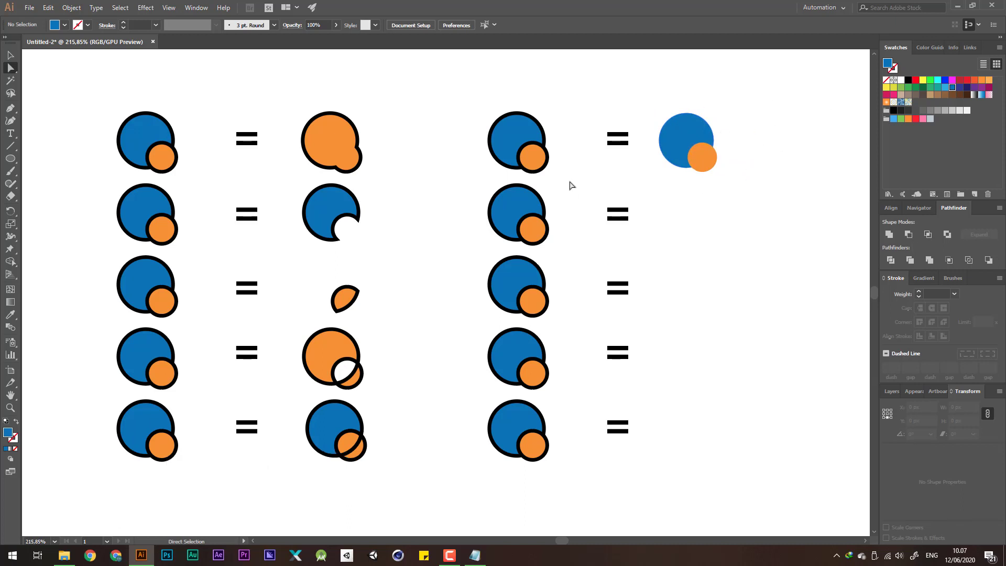
pyautogui.hotkey('ctrl', 'z')
# Apply Trim to both circles of the second set's first-row copy
pyautogui.click(734, 213)
pyautogui.moveTo(649, 92); pyautogui.dragTo(742, 222)
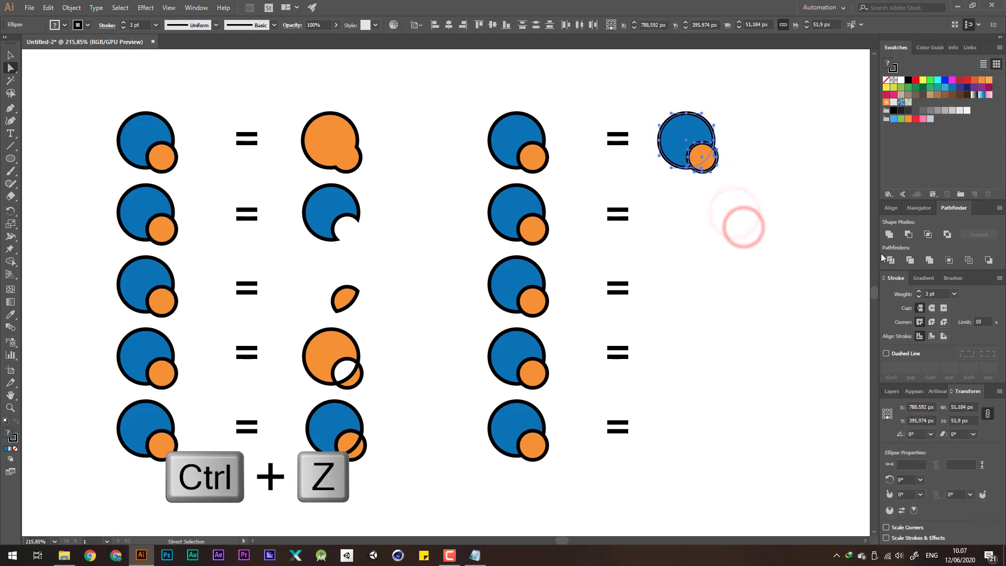
pyautogui.click(910, 260)
pyautogui.click(669, 195)
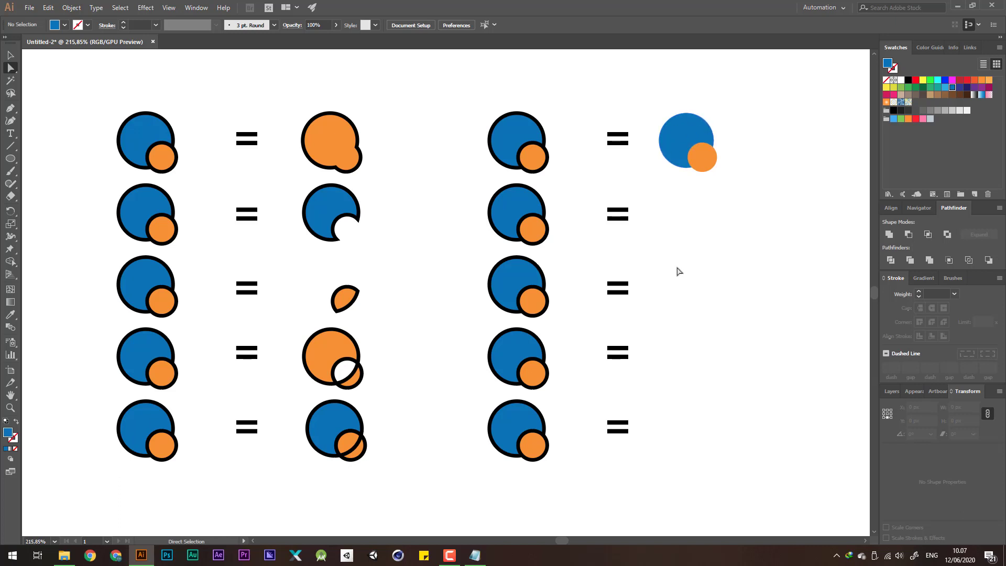
# Duplicate the second-row circle pair of the second set beyond its equals sign, in line with the trimmed result above
pyautogui.press('v')
pyautogui.click(732, 248)
pyautogui.moveTo(568, 244); pyautogui.dragTo(703, 216)
pyautogui.moveTo(699, 215); pyautogui.dragTo(697, 215)
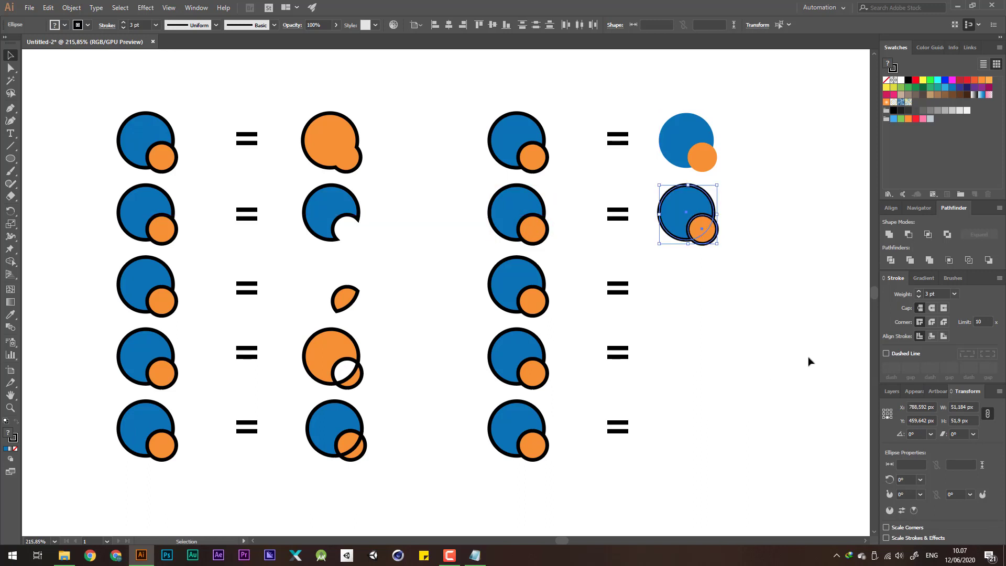
# Try Merge on the second-row copy, move its blue piece away from the orange circle, and undo both
pyautogui.click(931, 262)
pyautogui.click(786, 242)
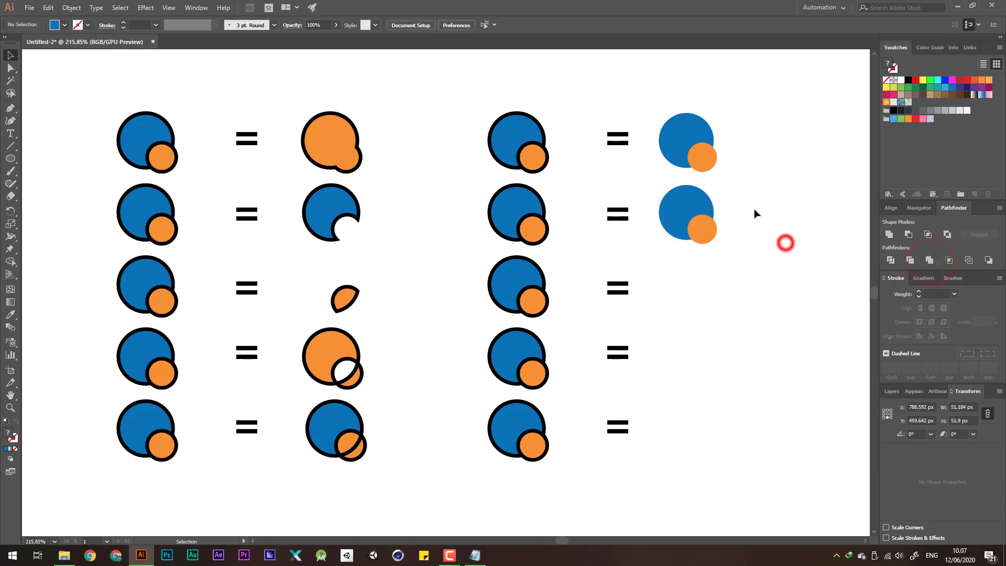
pyautogui.press('a')
pyautogui.moveTo(689, 206); pyautogui.dragTo(680, 197)
pyautogui.hotkey('ctrl', 'z')
pyautogui.hotkey('ctrl', 'z')
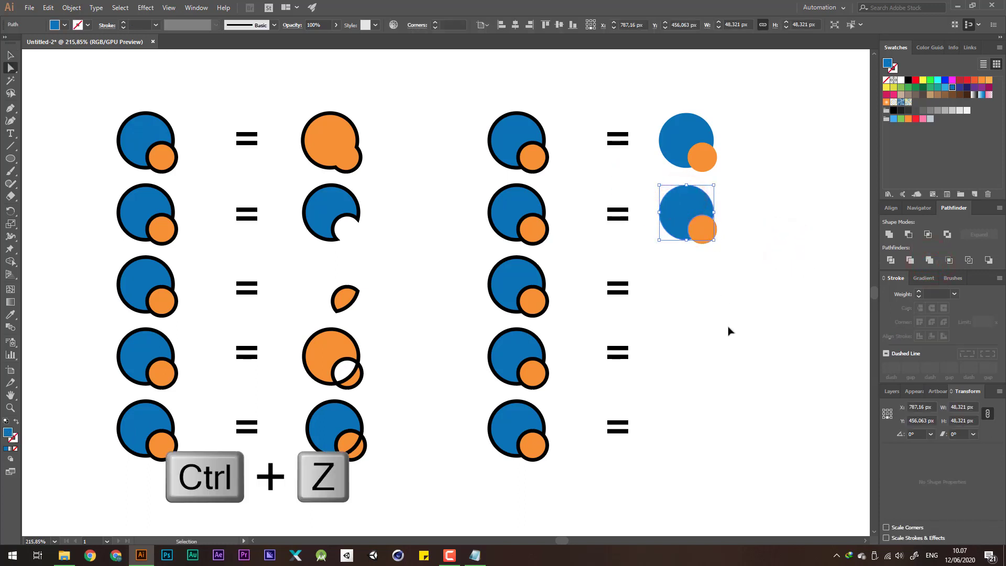
pyautogui.click(753, 289)
# Recolor the large blue circle of the second-row copy by sampling the orange of the small circle with the Eyedropper
pyautogui.press('v')
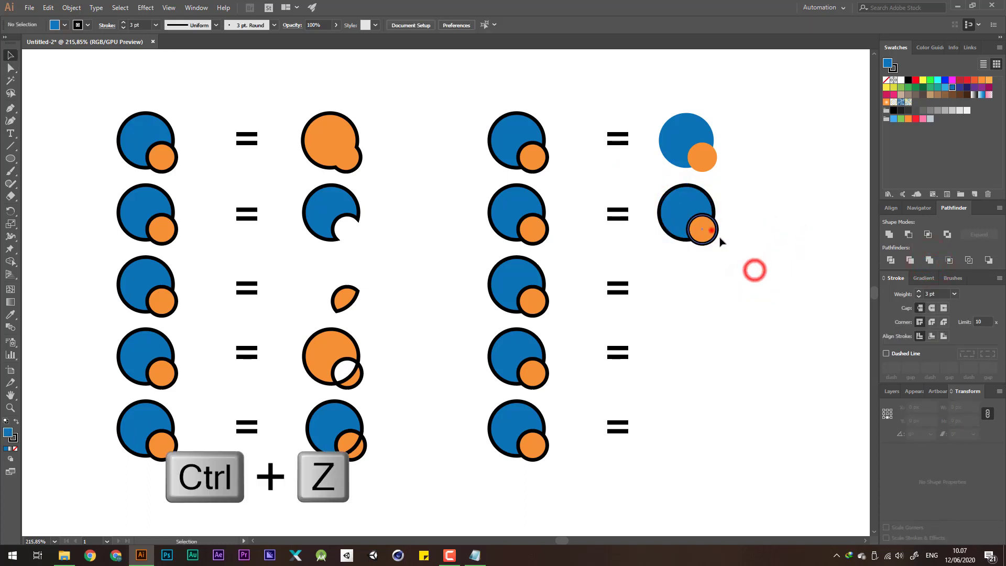
pyautogui.click(705, 230)
pyautogui.moveTo(768, 312); pyautogui.dragTo(637, 272)
pyautogui.click(744, 227)
pyautogui.hotkey('ctrl', 'z')
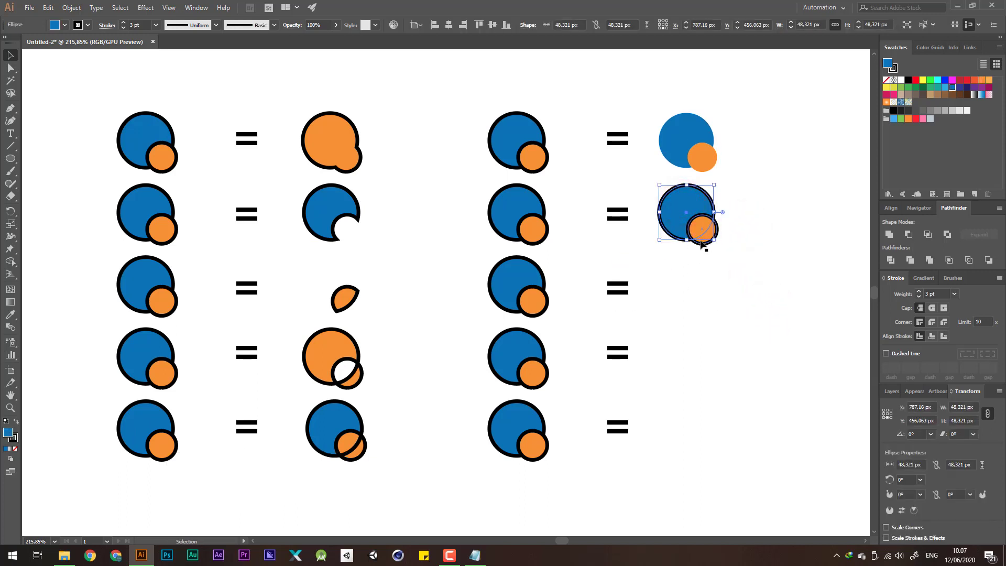
pyautogui.press('i')
pyautogui.click(703, 226)
pyautogui.press('v')
pyautogui.click(787, 262)
# Apply Merge to the two orange circles of the second-row copy
pyautogui.moveTo(778, 306); pyautogui.dragTo(664, 204)
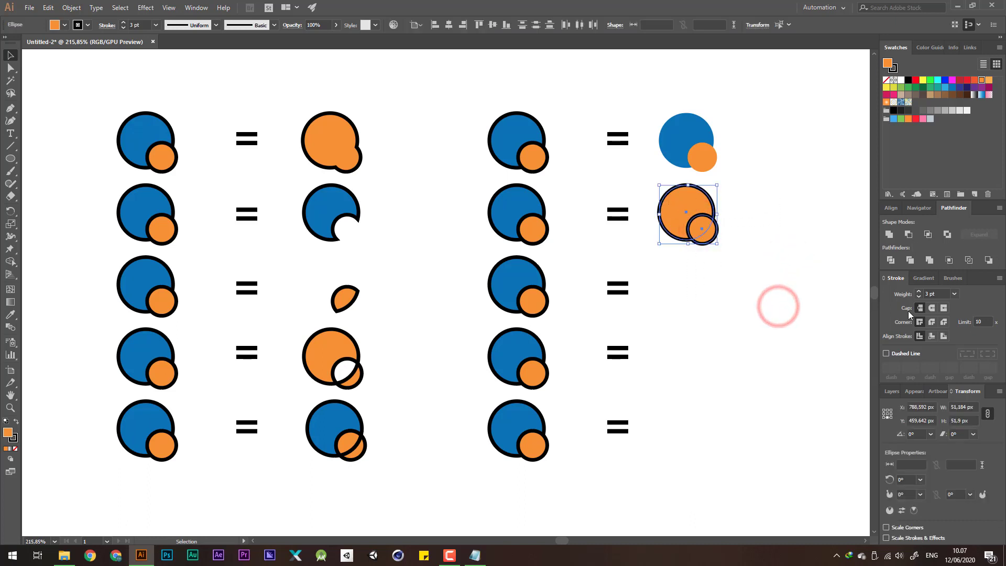
pyautogui.click(931, 260)
pyautogui.click(799, 261)
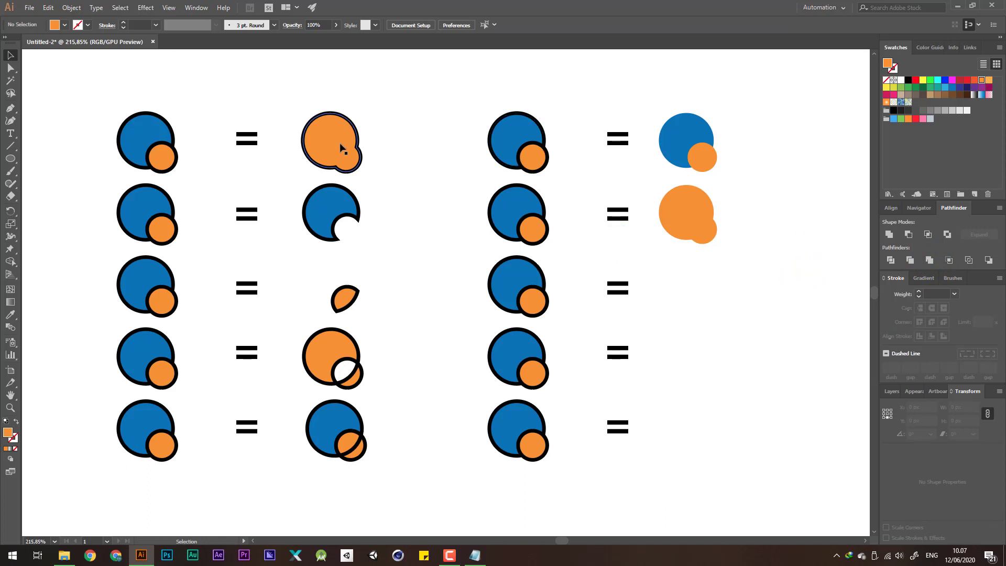
# Try moving the united orange shape of the first set's first row away from its place, and undo the move
pyautogui.moveTo(342, 149); pyautogui.dragTo(454, 123)
pyautogui.hotkey('ctrl', 'z')
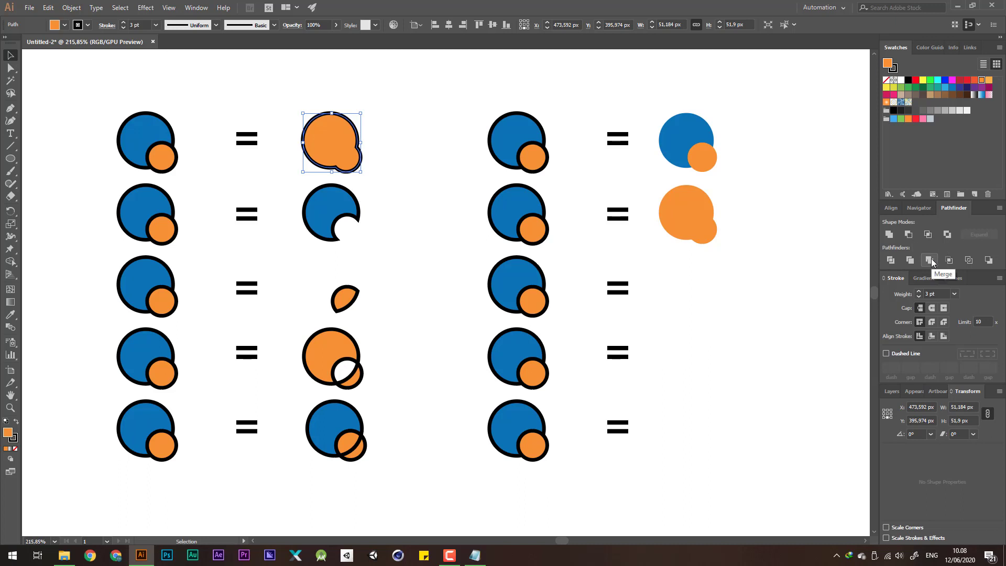
pyautogui.click(703, 290)
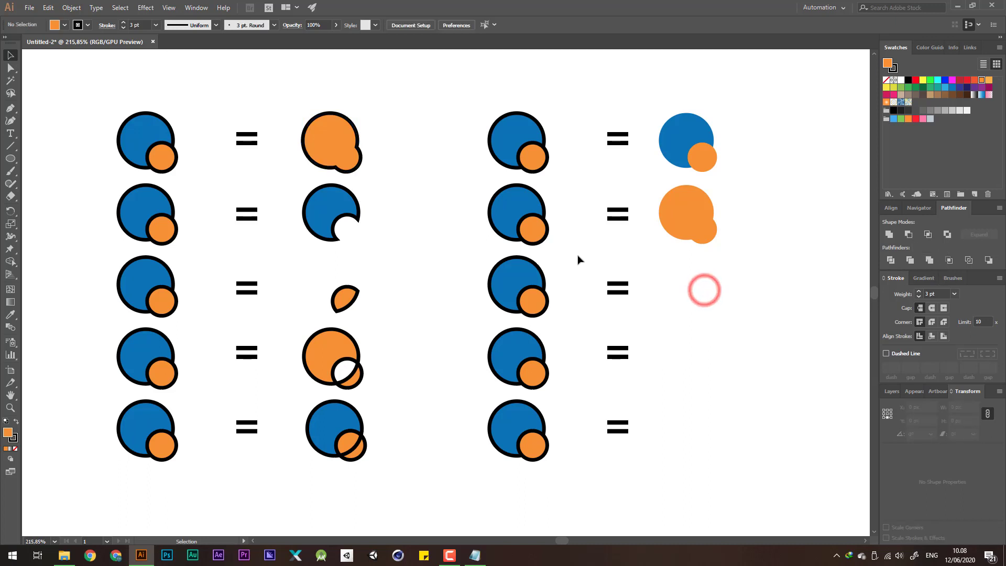
# Duplicate the third-row circle pair of the second set beyond its equals sign, try Crop on the copy, and undo the Crop
pyautogui.moveTo(578, 257); pyautogui.dragTo(691, 286)
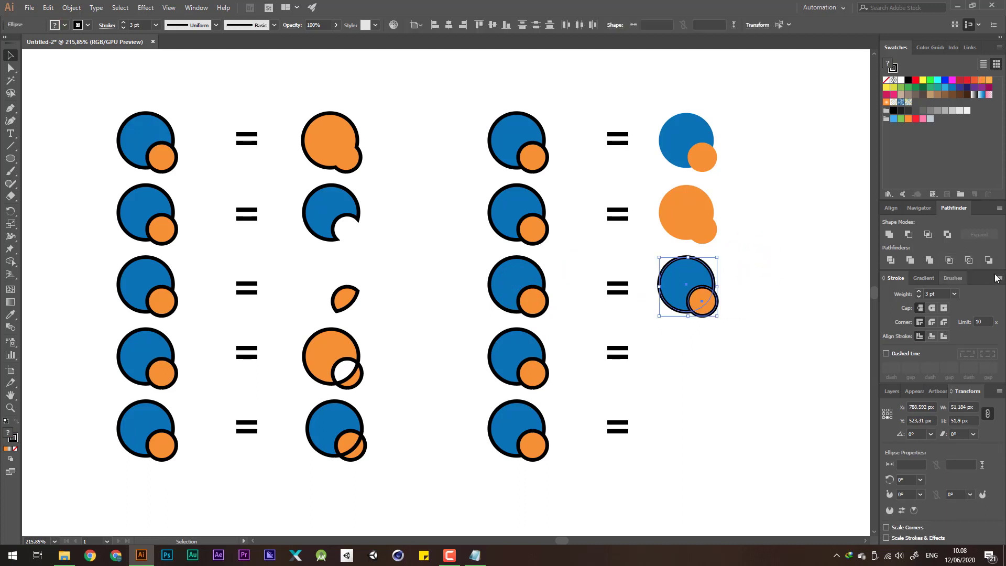
pyautogui.click(949, 261)
pyautogui.hotkey('ctrl', 'z')
pyautogui.hotkey('ctrl', 'shift', 'z')
pyautogui.hotkey('ctrl', 'z')
pyautogui.click(749, 277)
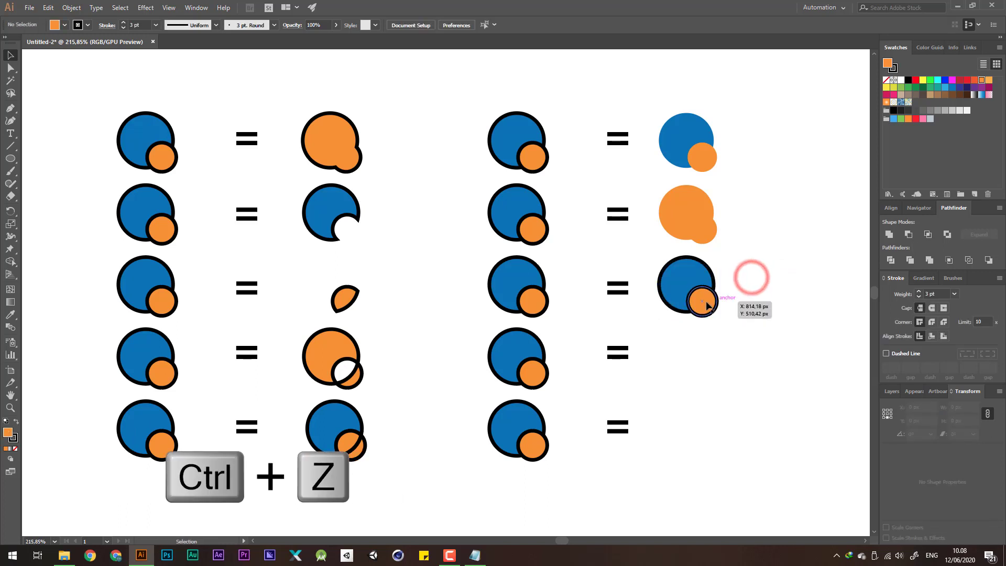
# Try moving the orange circle and the blue circle of the third-row copy away from each other, undoing each move
pyautogui.moveTo(707, 305); pyautogui.dragTo(714, 362)
pyautogui.hotkey('ctrl', 'z')
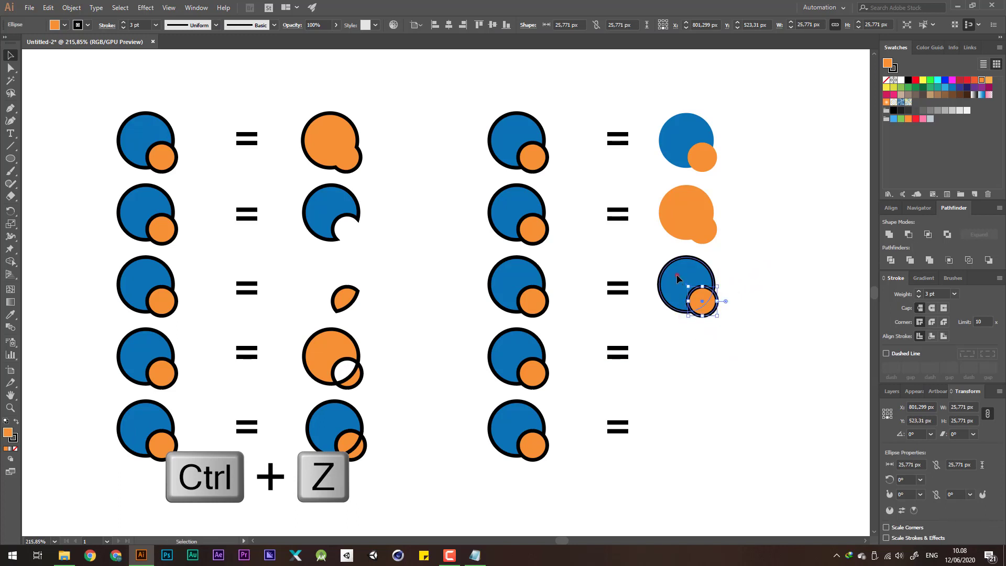
pyautogui.moveTo(677, 275); pyautogui.dragTo(646, 313)
pyautogui.hotkey('ctrl', 'z')
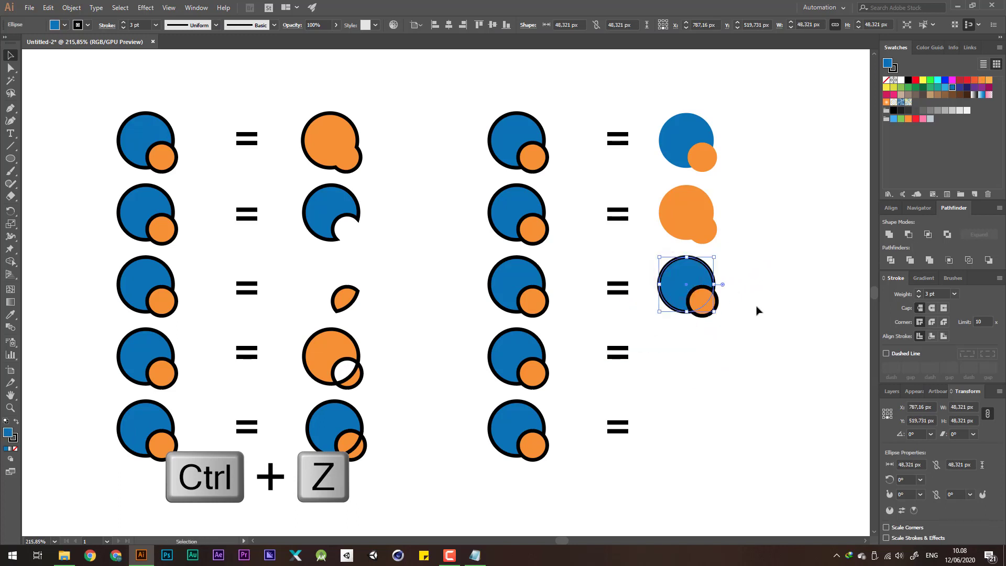
# Apply Crop to both circles of the second set's third-row copy
pyautogui.click(750, 345)
pyautogui.moveTo(768, 367); pyautogui.dragTo(681, 291)
pyautogui.click(949, 260)
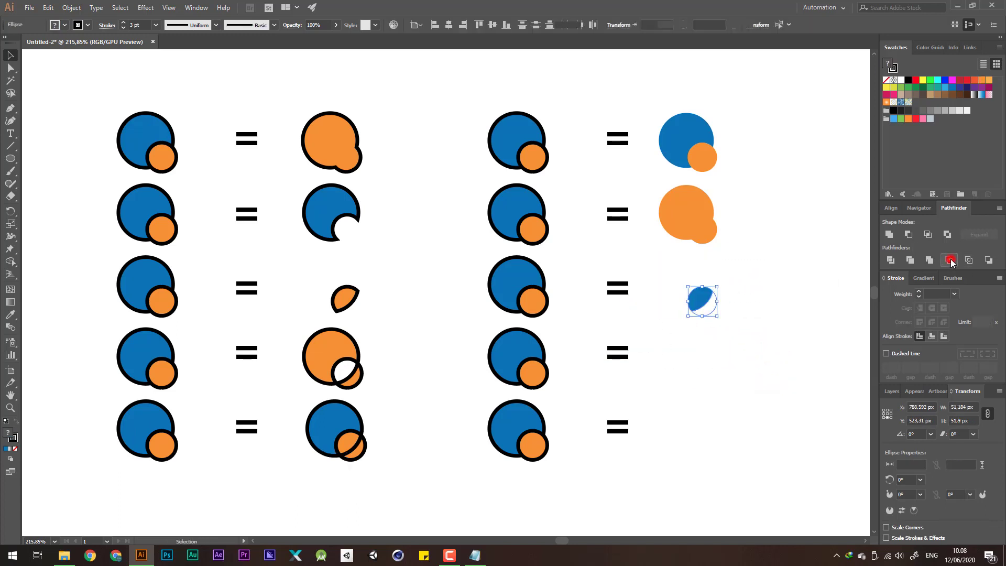
pyautogui.click(750, 271)
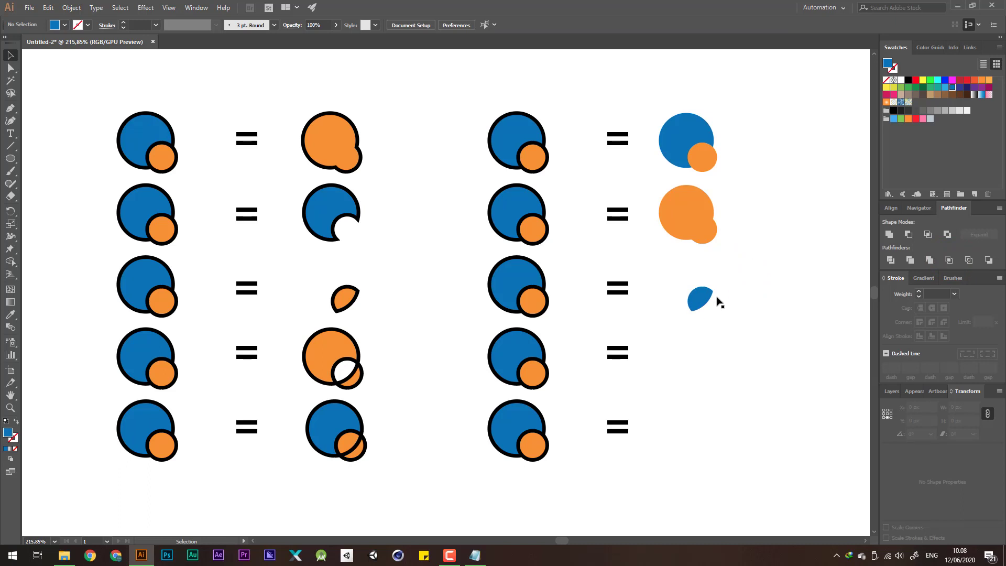
# Give the unfilled outline piece of the third-row Crop result a black stroke
pyautogui.click(714, 308)
pyautogui.hotkey('ctrl', 'z')
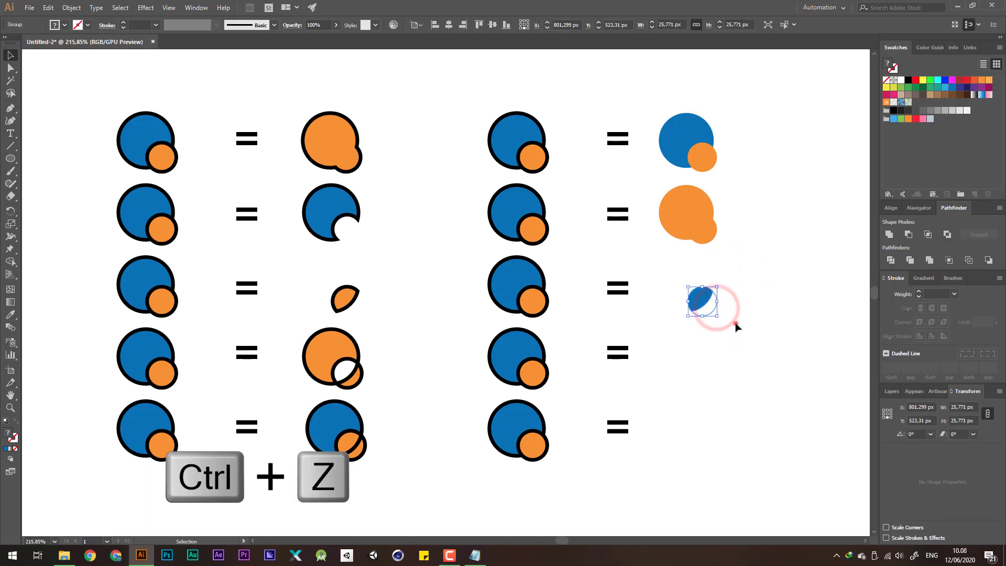
pyautogui.click(732, 321)
pyautogui.press('a')
pyautogui.click(715, 311)
pyautogui.scroll(8, 714, 310)
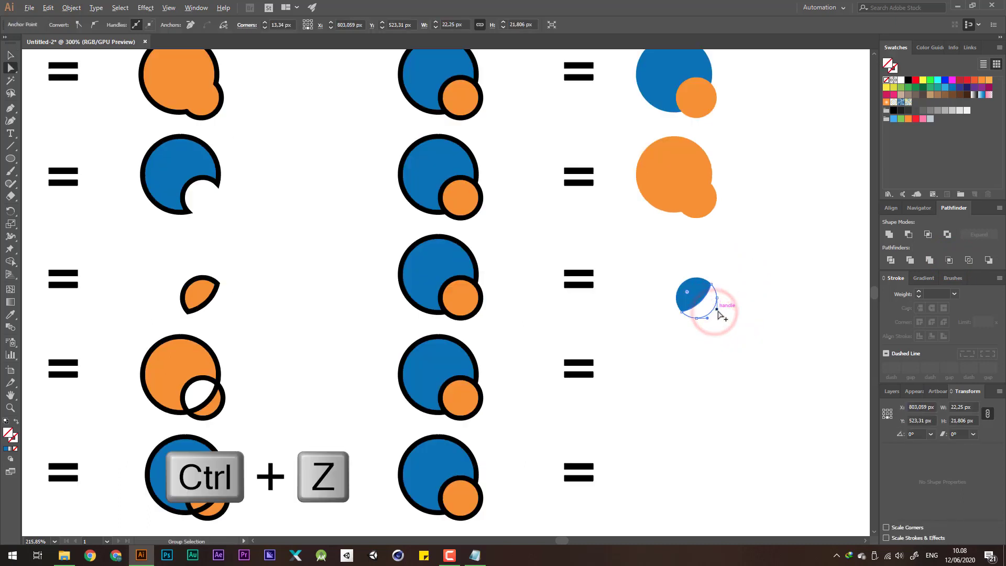
pyautogui.click(734, 224)
pyautogui.click(700, 276)
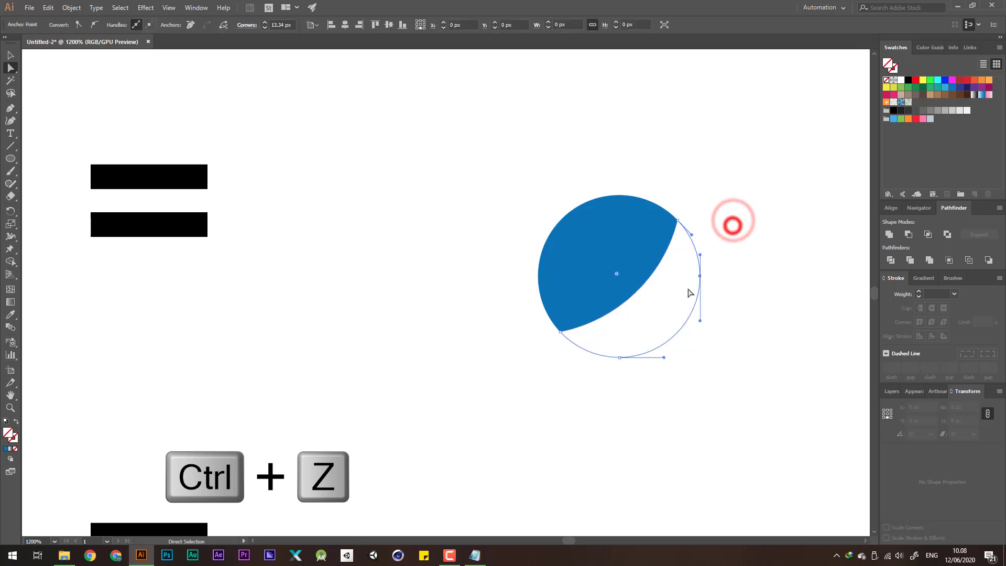
pyautogui.click(909, 79)
pyautogui.click(754, 211)
# Try moving the blue piece of the third-row Crop result away from the outlined piece, and undo the move
pyautogui.moveTo(622, 242); pyautogui.dragTo(533, 173)
pyautogui.hotkey('ctrl', 'z')
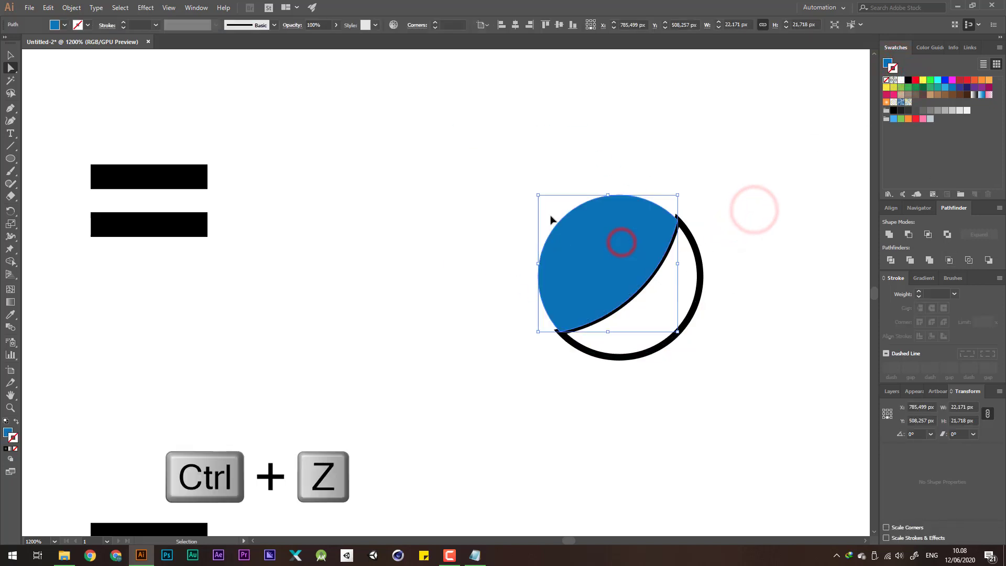
pyautogui.scroll(-5, 563, 270)
pyautogui.click(674, 259)
pyautogui.scroll(1, 591, 261)
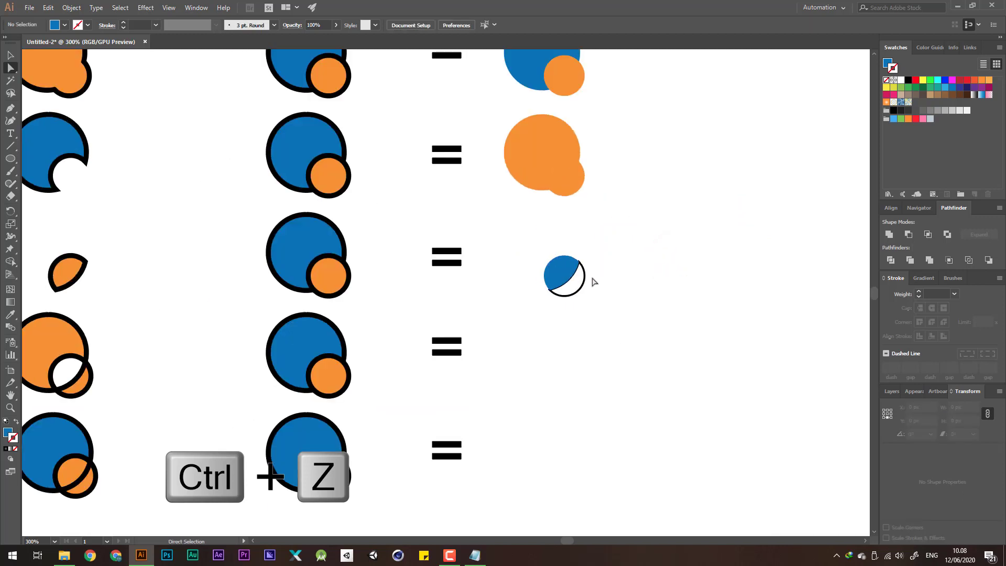
pyautogui.scroll(2, 556, 264)
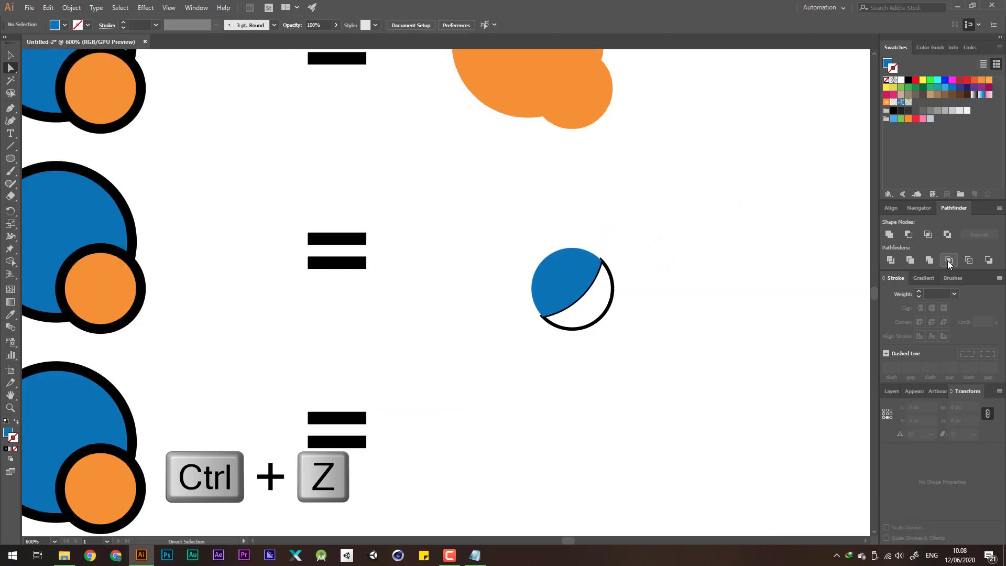
# Undo a trial move of the Crop result's blue piece and send that piece to the back of the stacking order
pyautogui.click(690, 230)
pyautogui.moveTo(580, 280); pyautogui.dragTo(567, 223)
pyautogui.hotkey('ctrl', 'z')
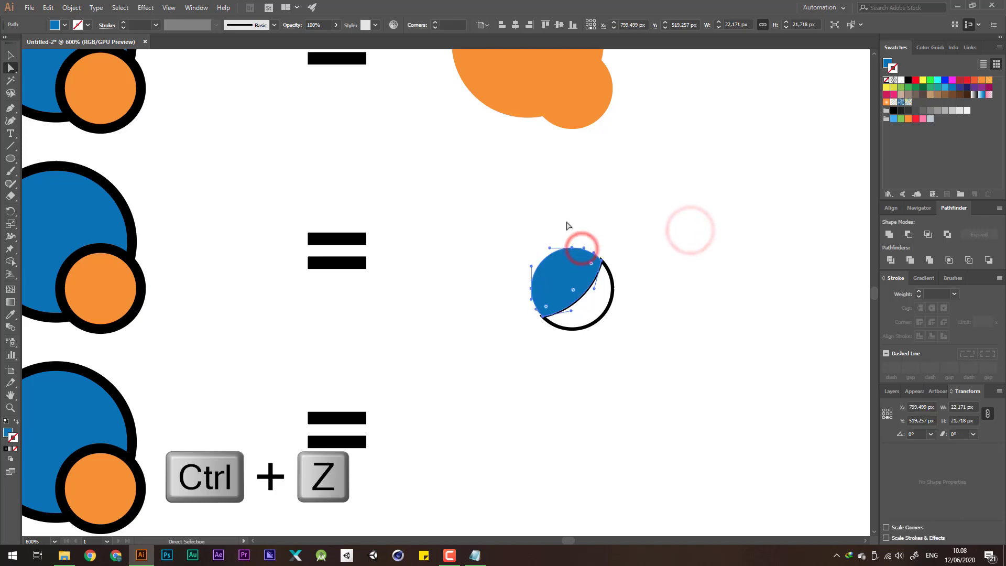
pyautogui.hotkey('ctrl', 'shift', '[')
pyautogui.scroll(-1, 567, 299)
pyautogui.click(712, 224)
pyautogui.scroll(-3, 647, 242)
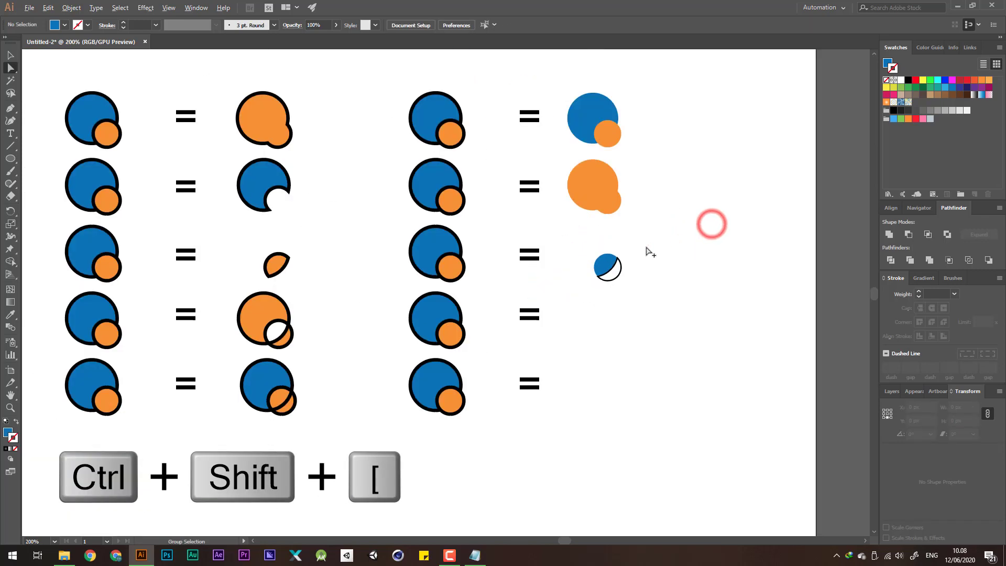
pyautogui.moveTo(656, 252); pyautogui.dragTo(669, 278)
pyautogui.scroll(1, 633, 272)
pyautogui.press('v')
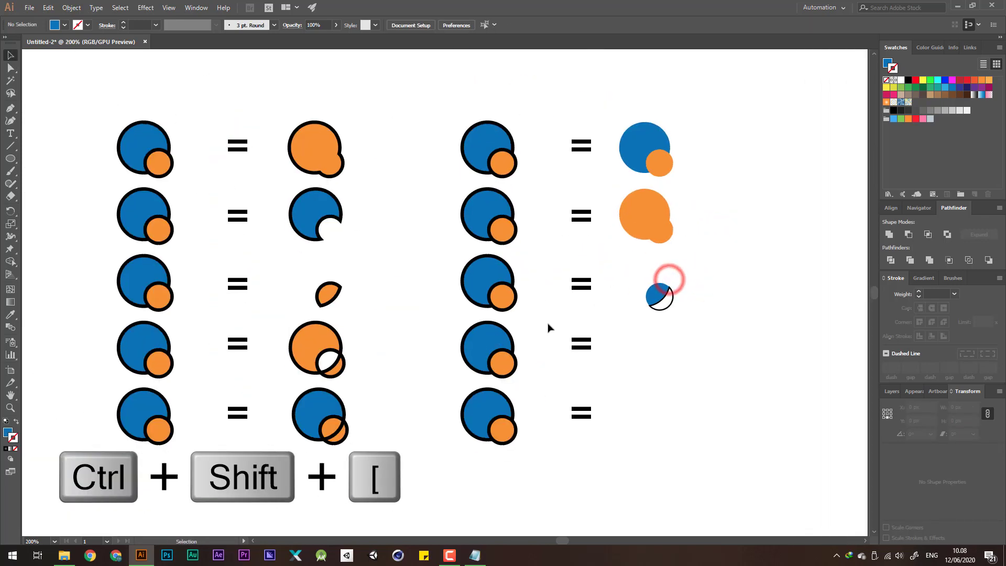
# Copy the second set's fourth-row circle pair beyond its equals sign and apply Outline to the copy
pyautogui.moveTo(552, 323); pyautogui.dragTo(474, 370)
pyautogui.moveTo(495, 353); pyautogui.dragTo(650, 355)
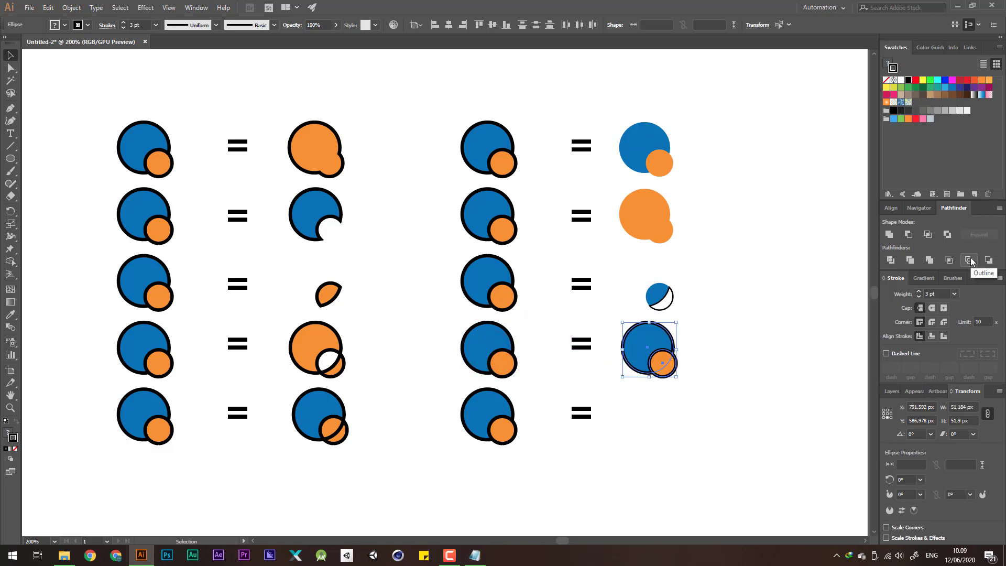
pyautogui.click(737, 354)
pyautogui.moveTo(708, 322); pyautogui.dragTo(639, 396)
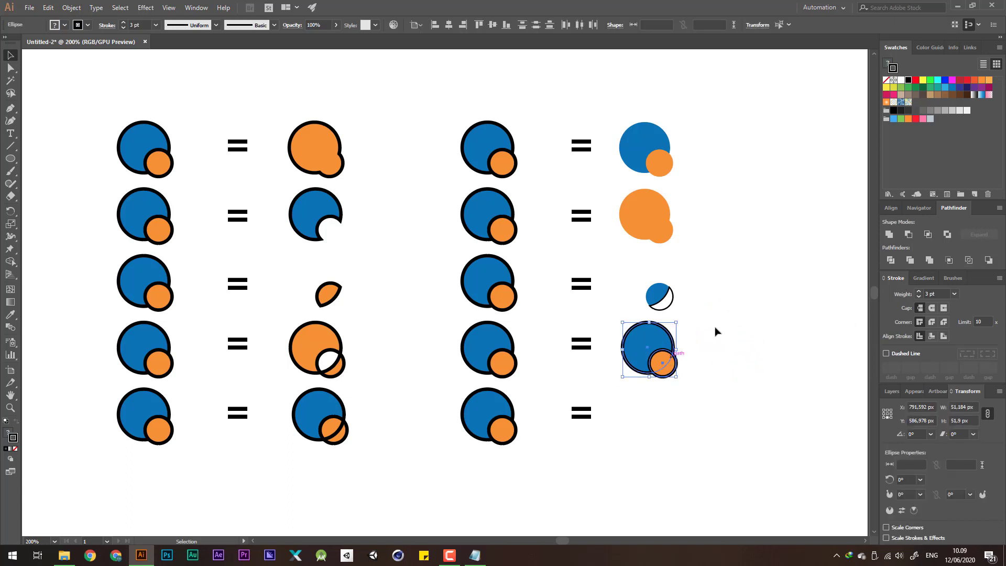
pyautogui.click(967, 260)
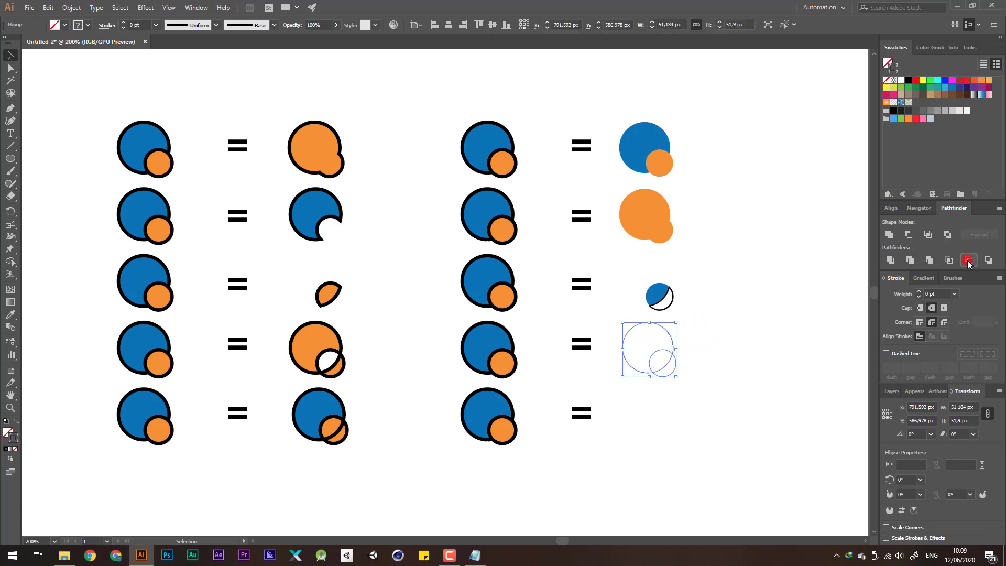
pyautogui.click(740, 354)
# Give the fourth-row Outline result a black stroke with a weight of 2 pt
pyautogui.scroll(2, 689, 348)
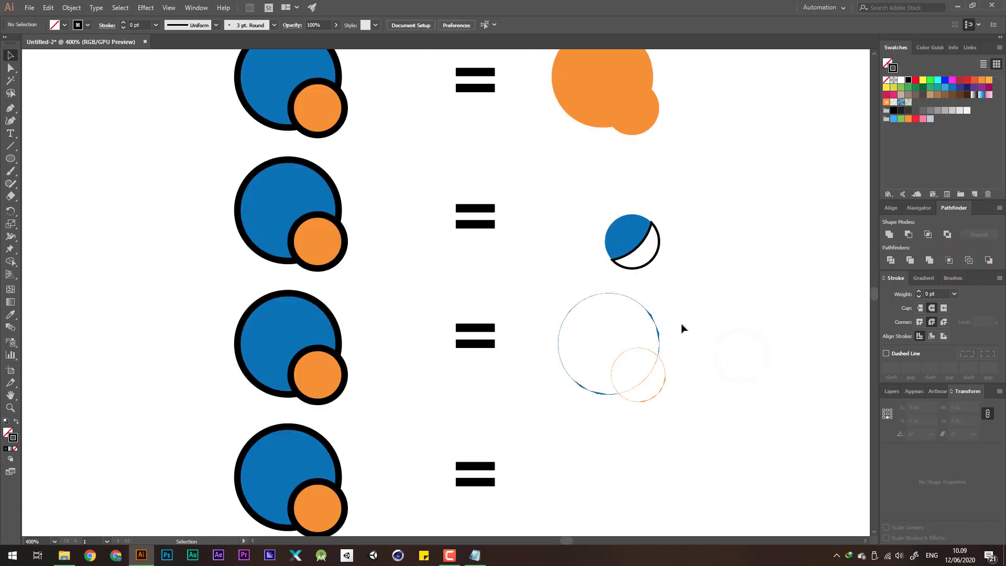
pyautogui.scroll(4, 676, 327)
pyautogui.click(652, 357)
pyautogui.hotkey('ctrl', 'z')
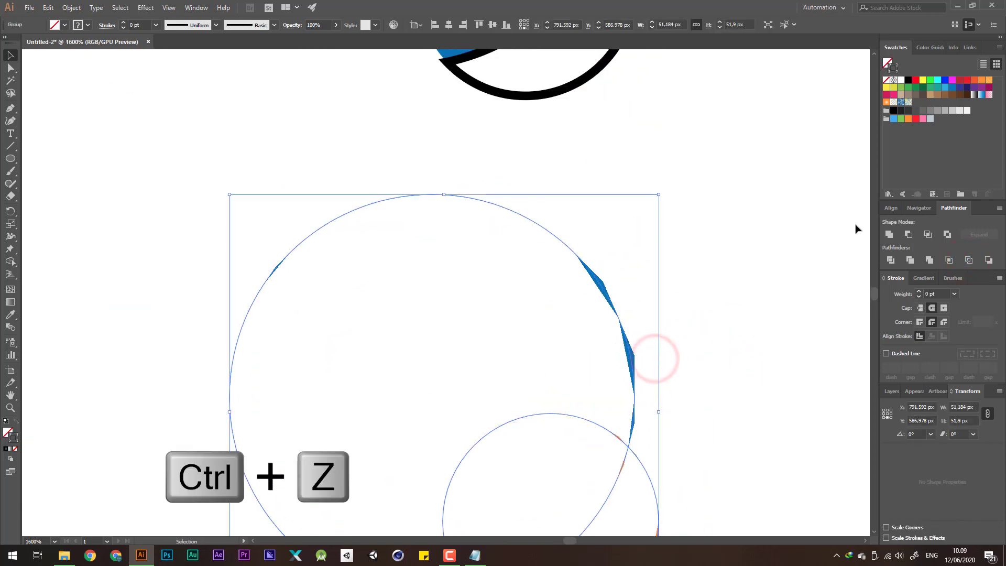
pyautogui.click(909, 79)
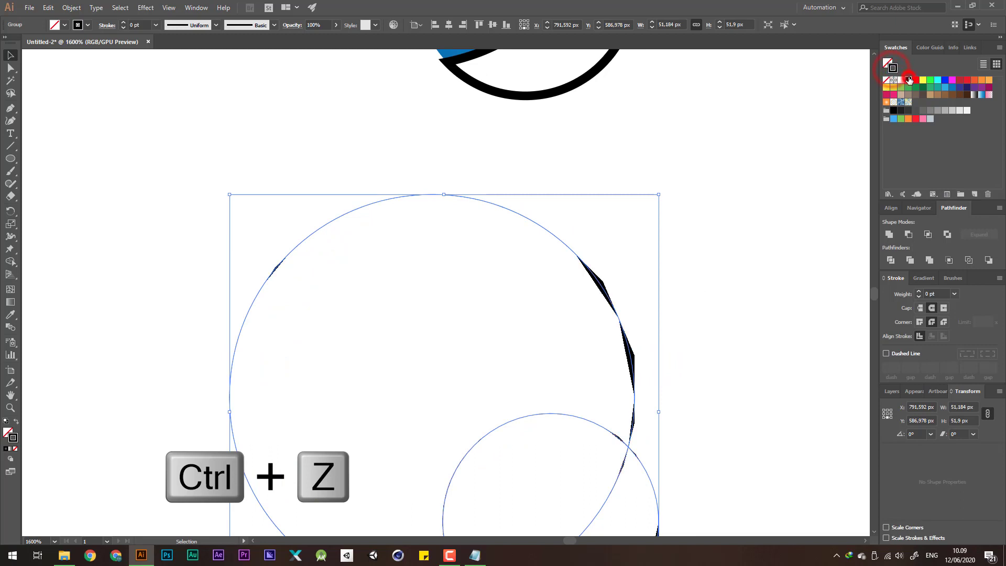
pyautogui.scroll(3, 933, 295)
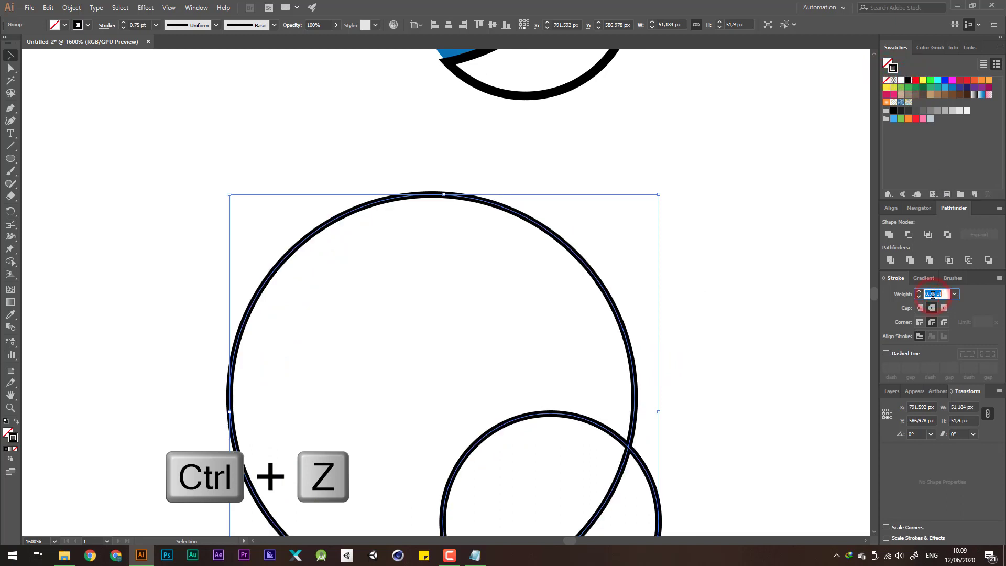
pyautogui.scroll(-3, 650, 254)
pyautogui.scroll(5, 934, 295)
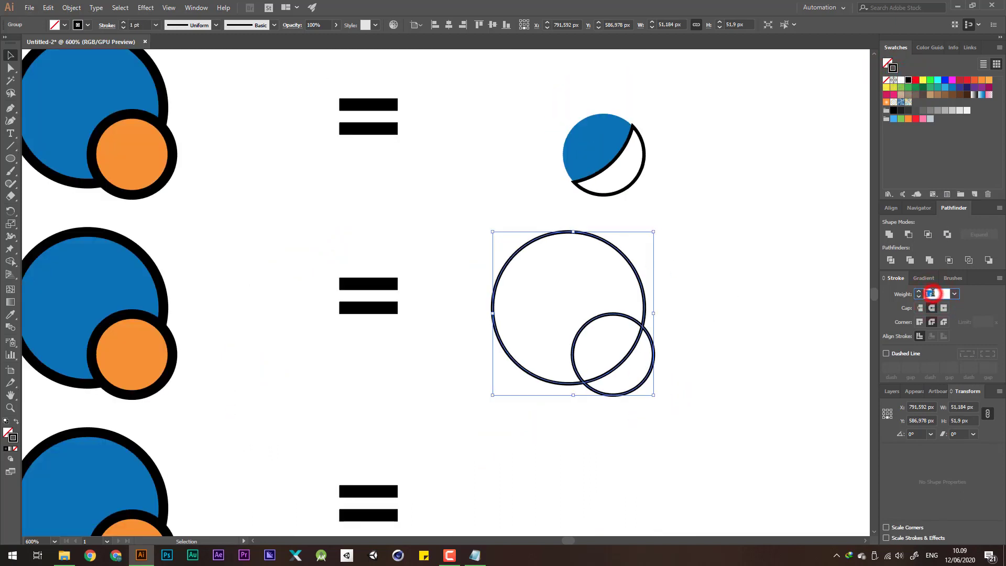
pyautogui.click(662, 300)
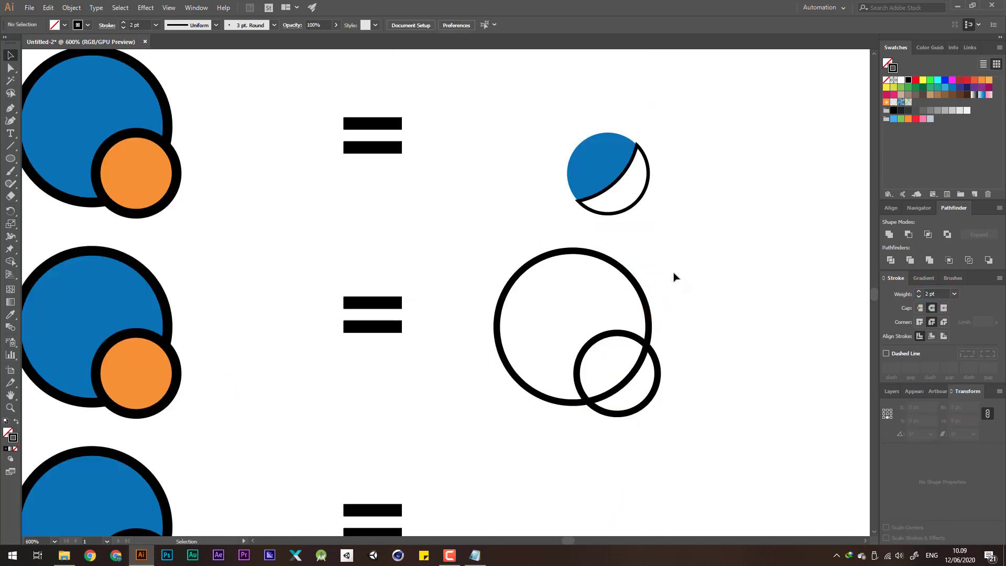
# Ungroup the fourth-row Outline result into its separate path segments
pyautogui.click(602, 258)
pyautogui.rightClick(597, 257)
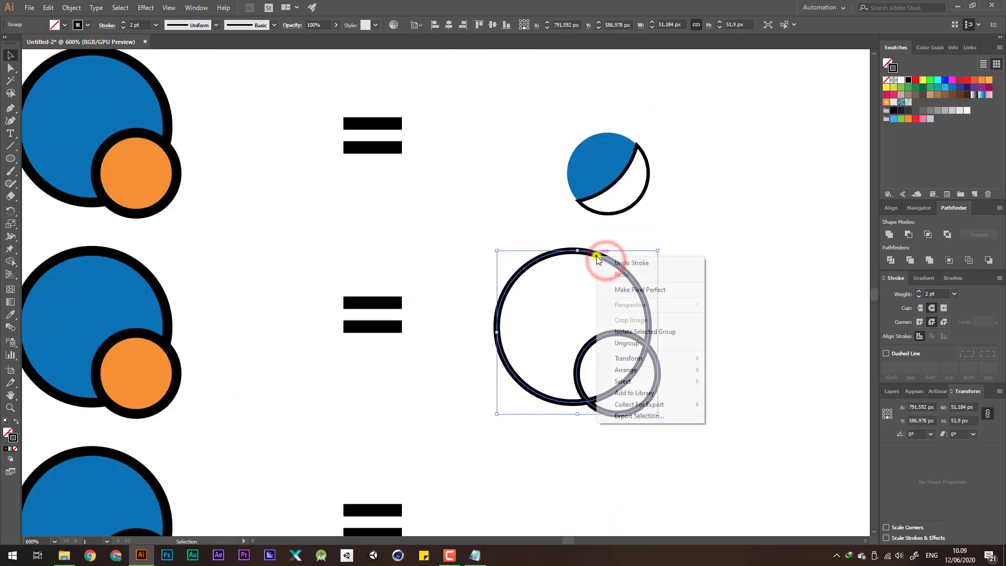
pyautogui.click(635, 343)
pyautogui.click(706, 305)
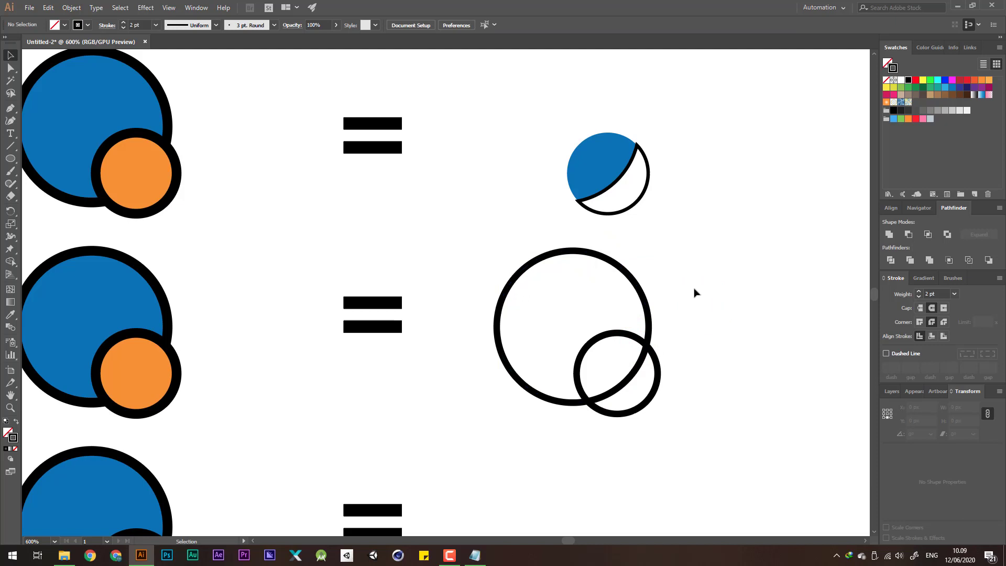
# Try pulling the four segments of the Outline result apart, and undo the moves
pyautogui.moveTo(597, 256); pyautogui.dragTo(572, 237)
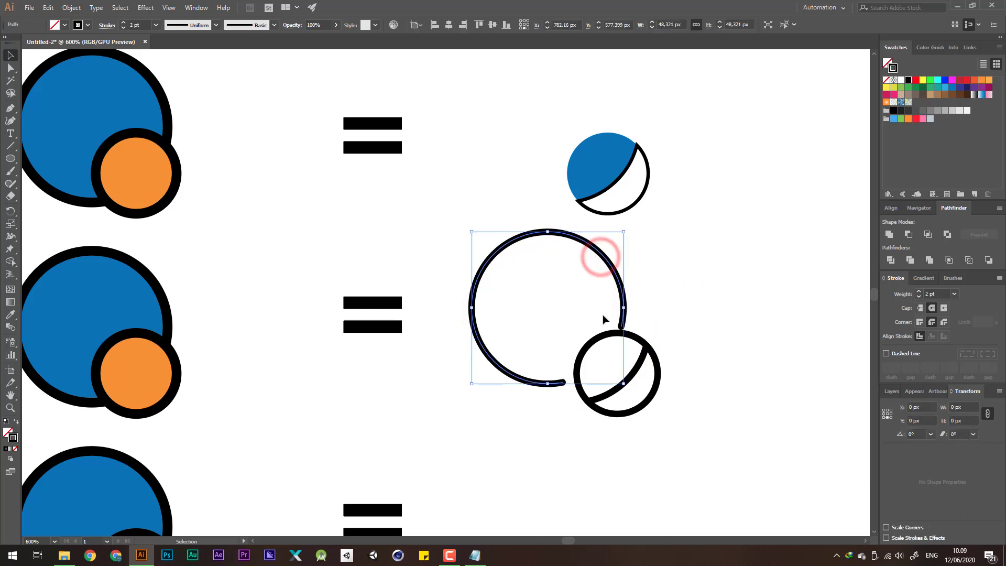
pyautogui.moveTo(598, 338); pyautogui.dragTo(524, 290)
pyautogui.moveTo(630, 379); pyautogui.dragTo(579, 344)
pyautogui.moveTo(649, 396); pyautogui.dragTo(666, 408)
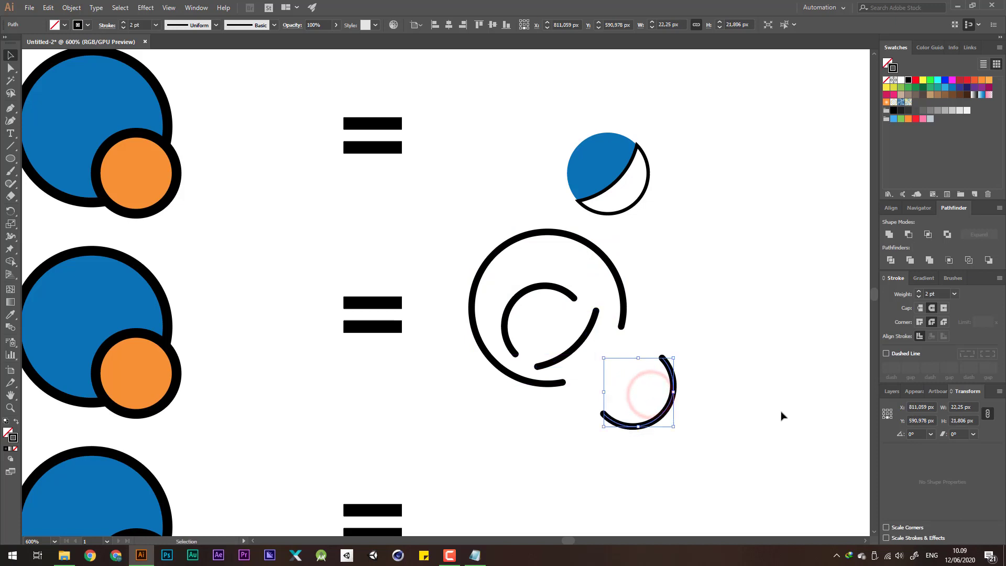
pyautogui.hotkey('ctrl', 'z')
pyautogui.hotkey('ctrl', 'z')
pyautogui.hotkey('ctrl', 'z')
pyautogui.hotkey('ctrl', 'z')
pyautogui.hotkey('ctrl', 'z')
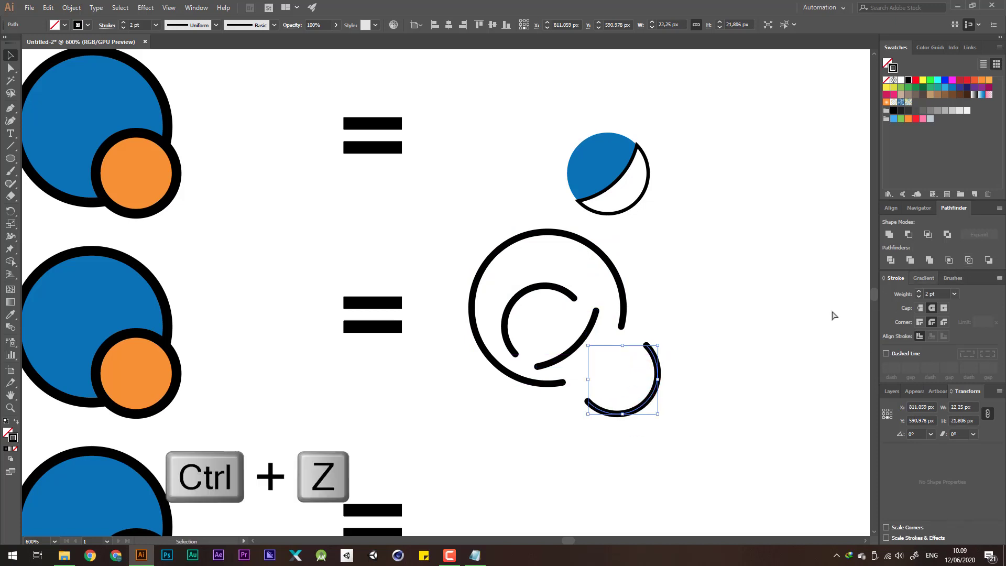
# Copy the second set's fifth-row circle pair beyond its equals sign
pyautogui.keyDown('alt'); pyautogui.scroll(-1, 719, 350); pyautogui.keyUp('alt')
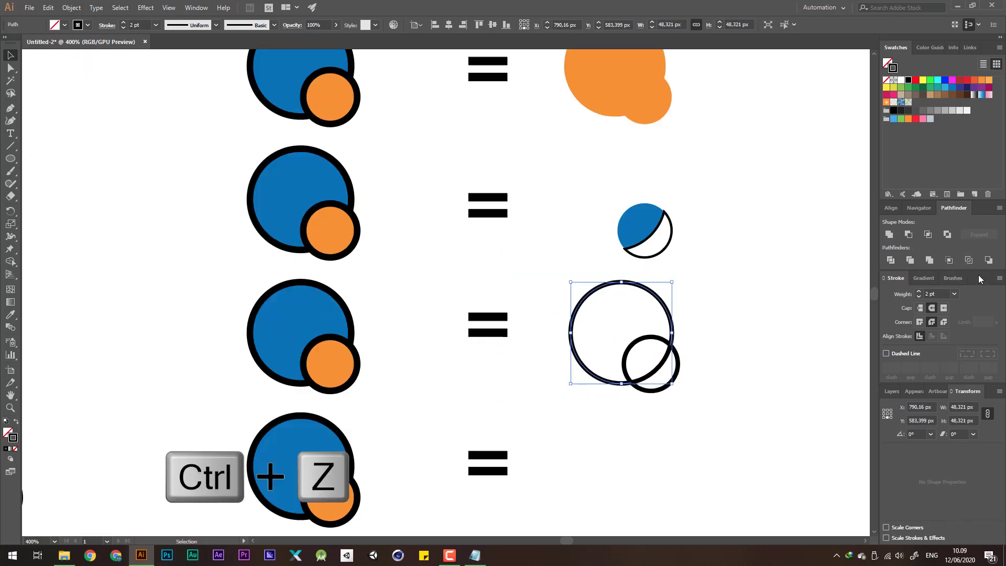
pyautogui.keyDown('alt'); pyautogui.scroll(-1, 701, 317); pyautogui.keyUp('alt')
pyautogui.moveTo(749, 335); pyautogui.dragTo(749, 303)
pyautogui.click(742, 380)
pyautogui.moveTo(454, 366); pyautogui.dragTo(408, 403)
pyautogui.moveTo(421, 392); pyautogui.dragTo(664, 406)
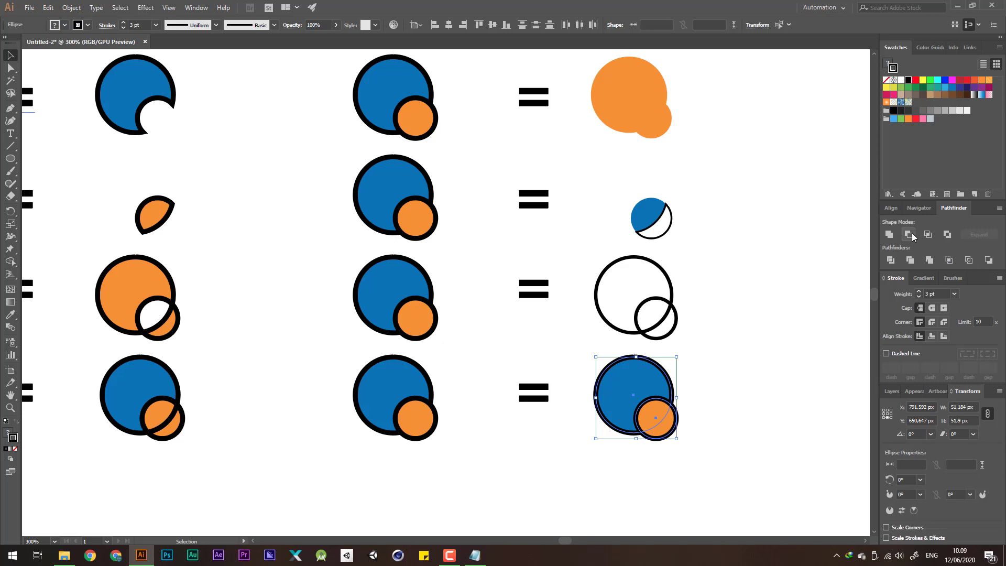
# Apply Minus Back to both circles of the fifth-row copy, and undo it
pyautogui.click(758, 384)
pyautogui.moveTo(740, 359); pyautogui.dragTo(595, 455)
pyautogui.click(988, 261)
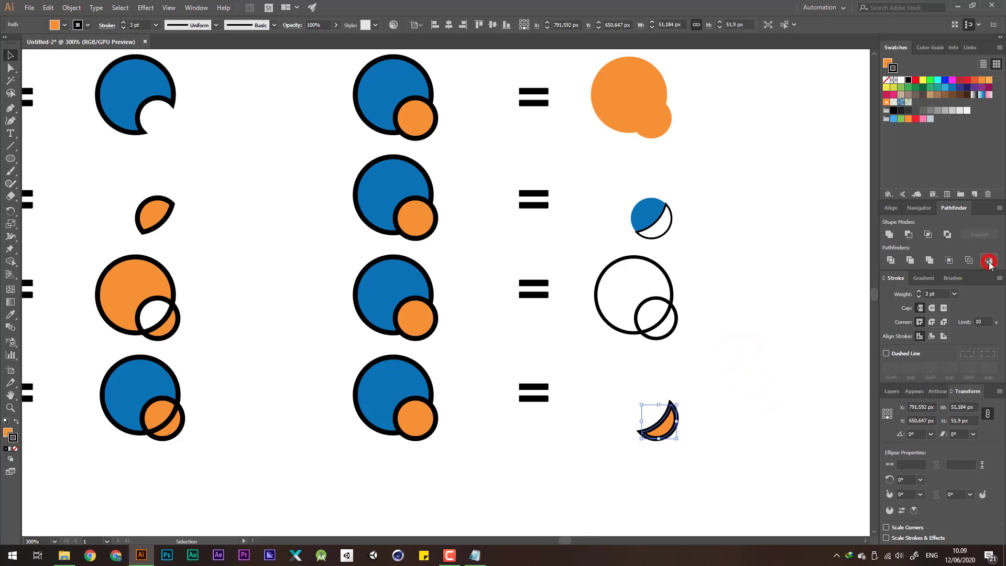
pyautogui.scroll(-1, 634, 469)
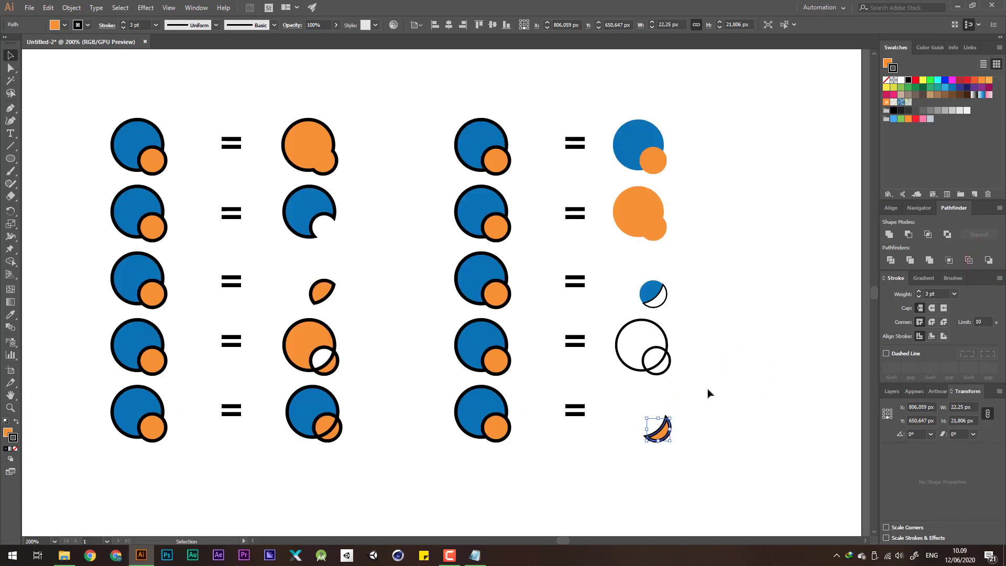
pyautogui.hotkey('ctrl', 'z')
# Try moving the orange circle and the blue circle of the fifth-row copy away one at a time, undoing each move
pyautogui.click(727, 392)
pyautogui.moveTo(674, 428); pyautogui.dragTo(702, 452)
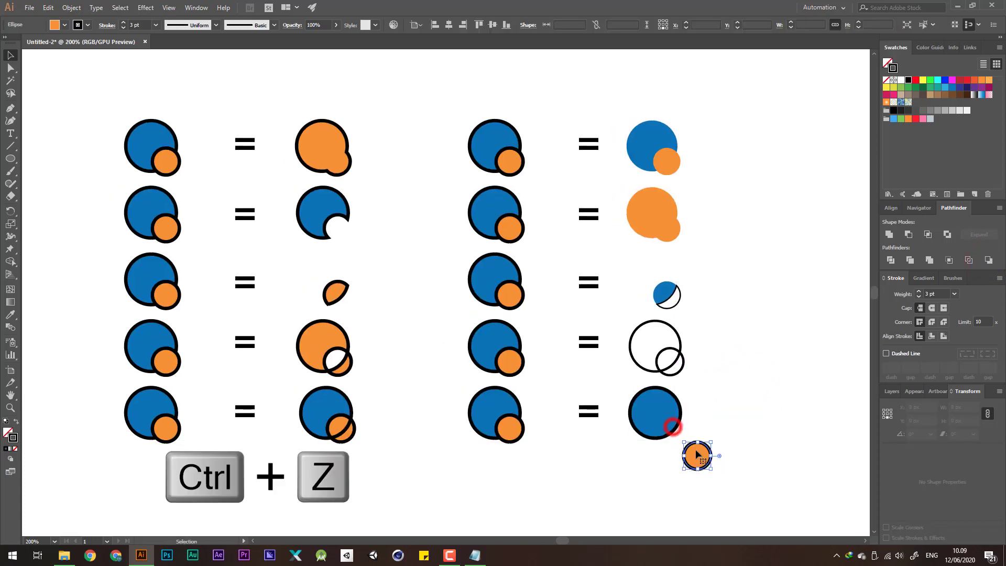
pyautogui.hotkey('ctrl', 'z')
pyautogui.click(737, 420)
pyautogui.moveTo(720, 395); pyautogui.dragTo(646, 464)
pyautogui.scroll(1, 687, 436)
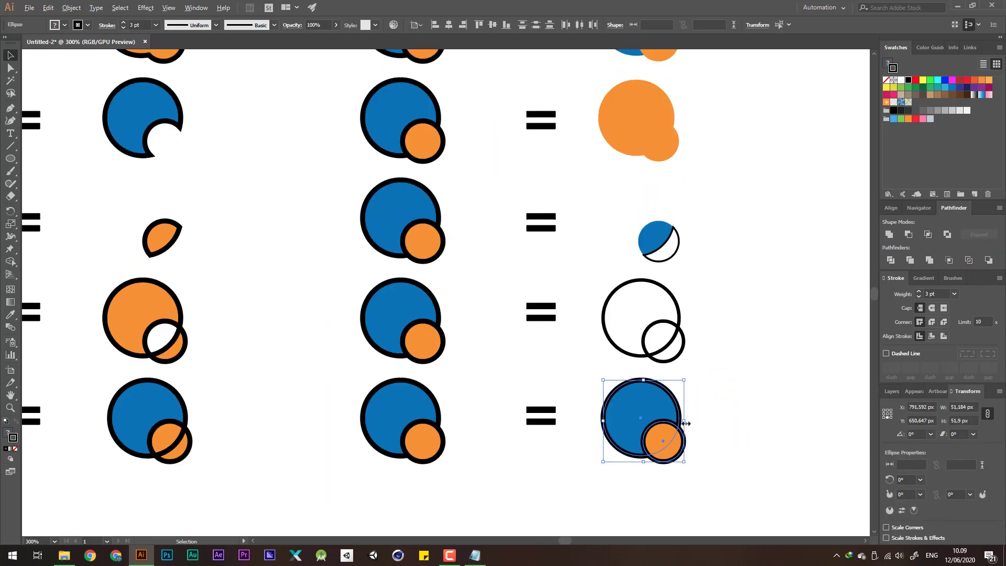
pyautogui.scroll(1, 686, 426)
pyautogui.scroll(-2, 686, 434)
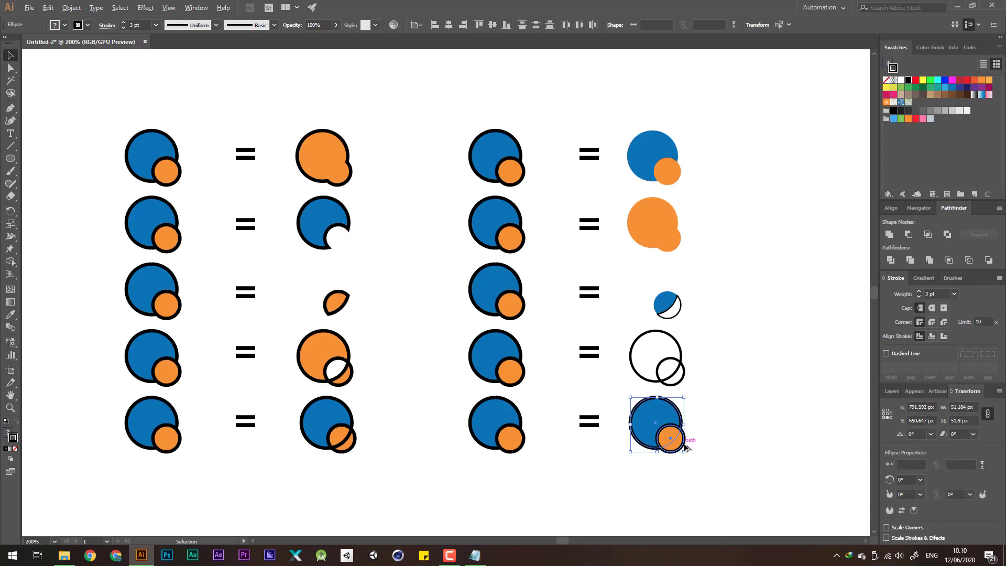
pyautogui.scroll(4, 684, 442)
pyautogui.click(734, 389)
pyautogui.moveTo(643, 352); pyautogui.dragTo(559, 327)
pyautogui.hotkey('ctrl', 'z')
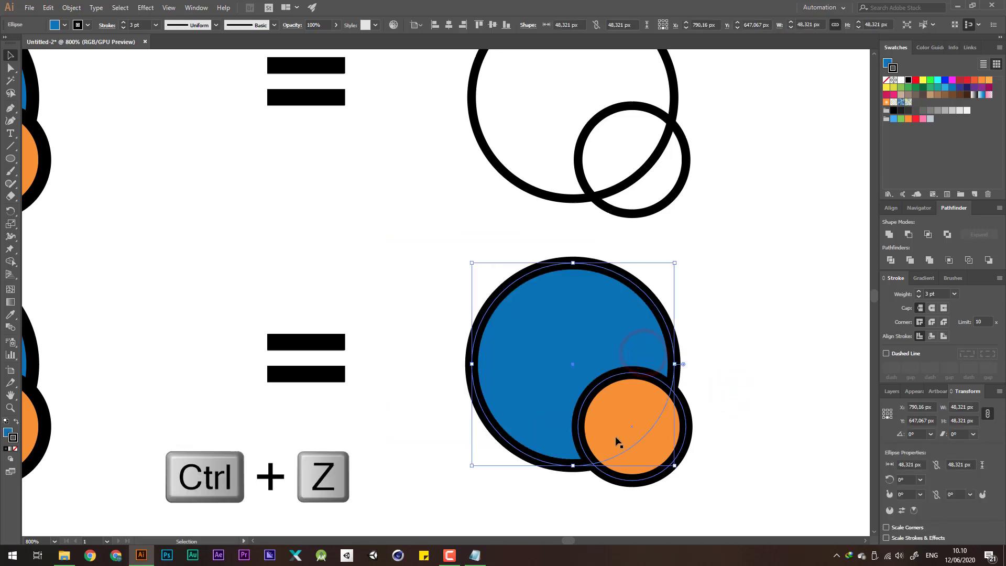
# Reapply Minus Back to the fifth-row copy with the orange circle in front, and undo it again
pyautogui.scroll(-1, 612, 454)
pyautogui.moveTo(744, 341); pyautogui.dragTo(540, 475)
pyautogui.click(994, 259)
pyautogui.click(679, 415)
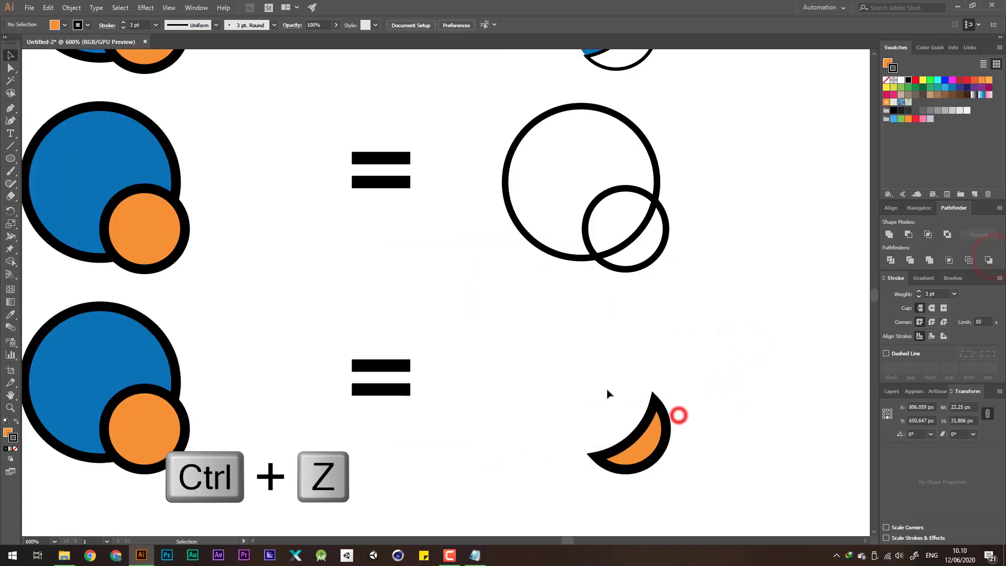
pyautogui.hotkey('ctrl', 'z')
# Bring the blue circle of the fifth-row copy to the front of the stacking order
pyautogui.click(763, 367)
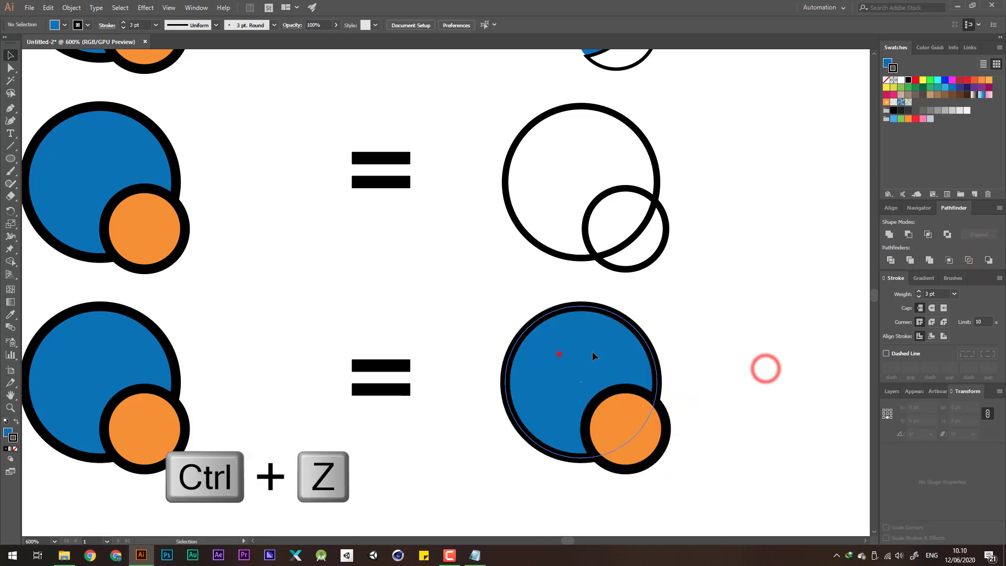
pyautogui.click(596, 352)
pyautogui.hotkey('ctrl', 'shift', ']')
pyautogui.click(723, 351)
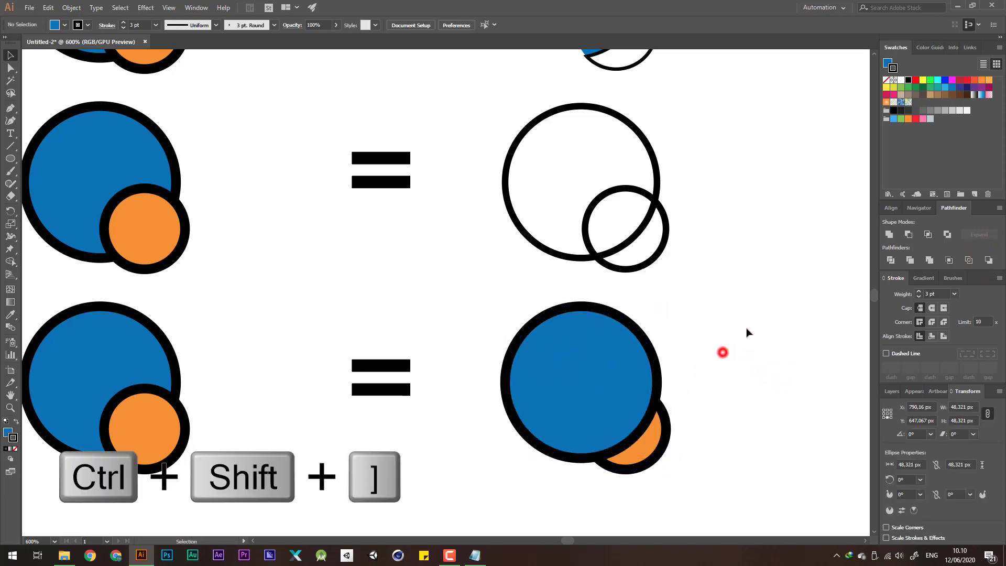
# Apply Minus Back with the blue circle in front, try moving the result, and undo both actions
pyautogui.moveTo(747, 328); pyautogui.dragTo(661, 458)
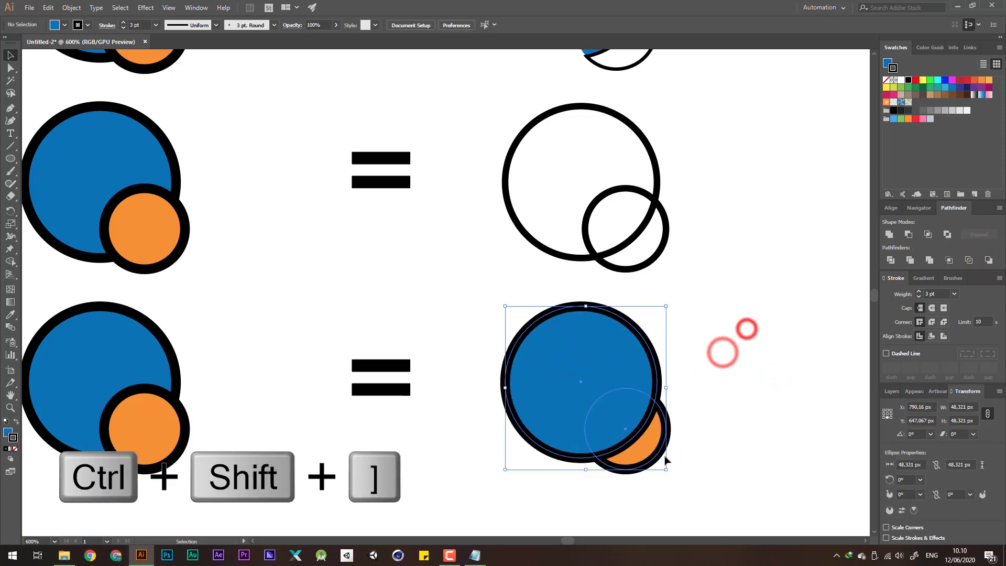
pyautogui.click(987, 260)
pyautogui.click(759, 349)
pyautogui.hotkey('ctrl', '0')
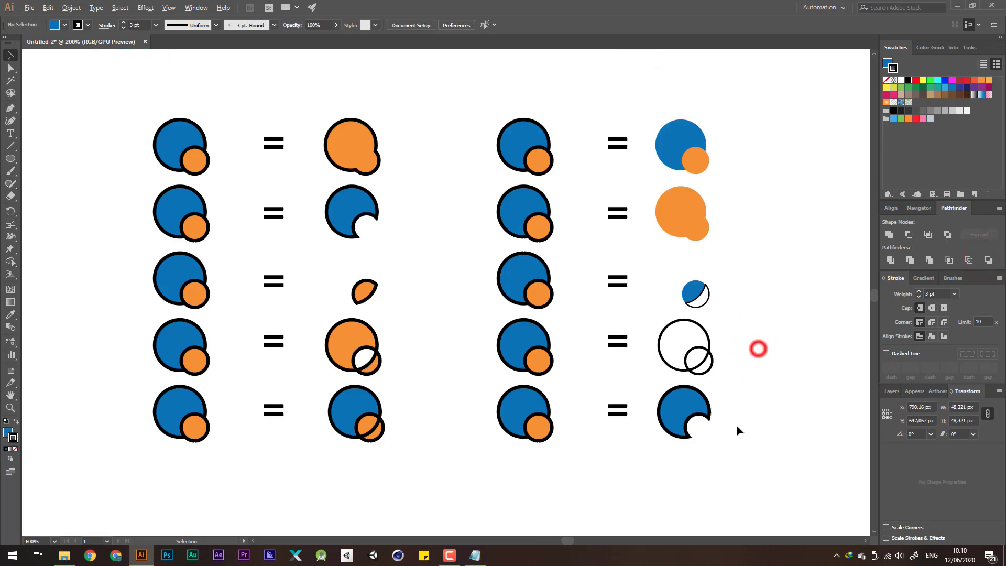
pyautogui.scroll(4, 714, 402)
pyautogui.moveTo(689, 438); pyautogui.dragTo(636, 409)
pyautogui.hotkey('ctrl', 'z')
pyautogui.hotkey('ctrl', 'z')
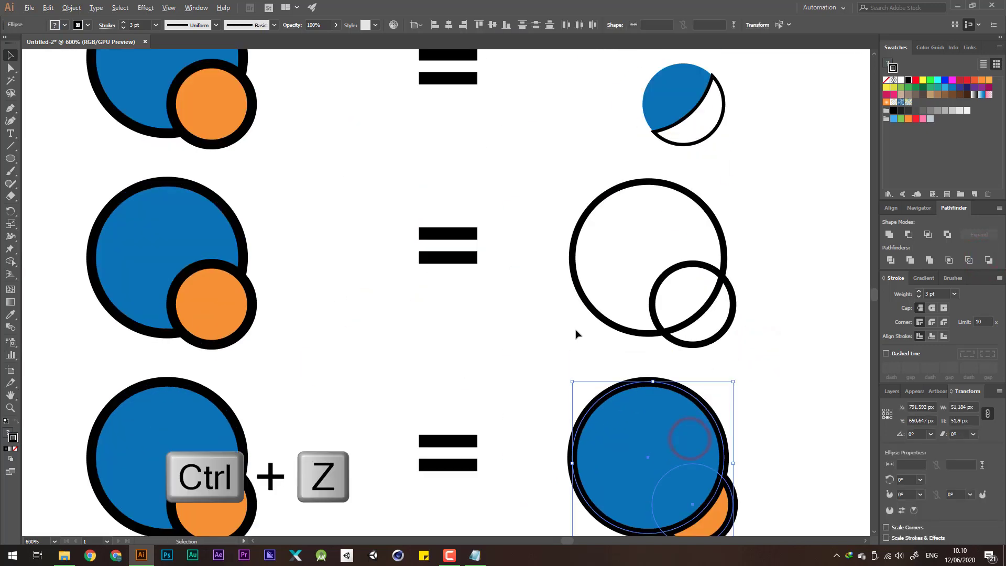
# Try moving the front blue circle away from the orange circle in the fifth-row copy, and undo the move
pyautogui.scroll(-2, 577, 335)
pyautogui.scroll(1, 734, 406)
pyautogui.click(734, 417)
pyautogui.scroll(2, 692, 409)
pyautogui.moveTo(531, 345); pyautogui.dragTo(424, 305)
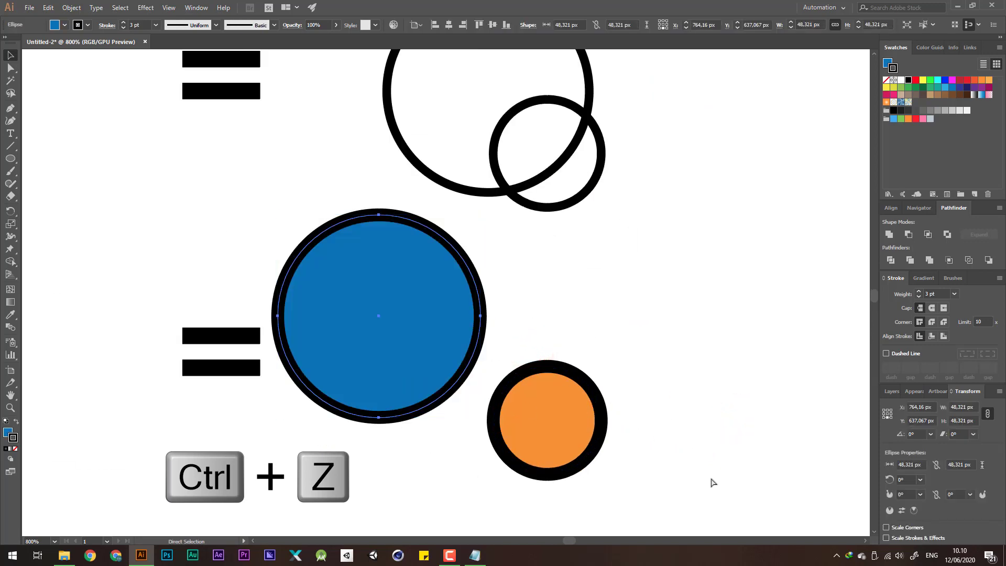
pyautogui.hotkey('ctrl', 'z')
pyautogui.scroll(-2, 690, 444)
pyautogui.scroll(-1, 690, 440)
pyautogui.click(714, 409)
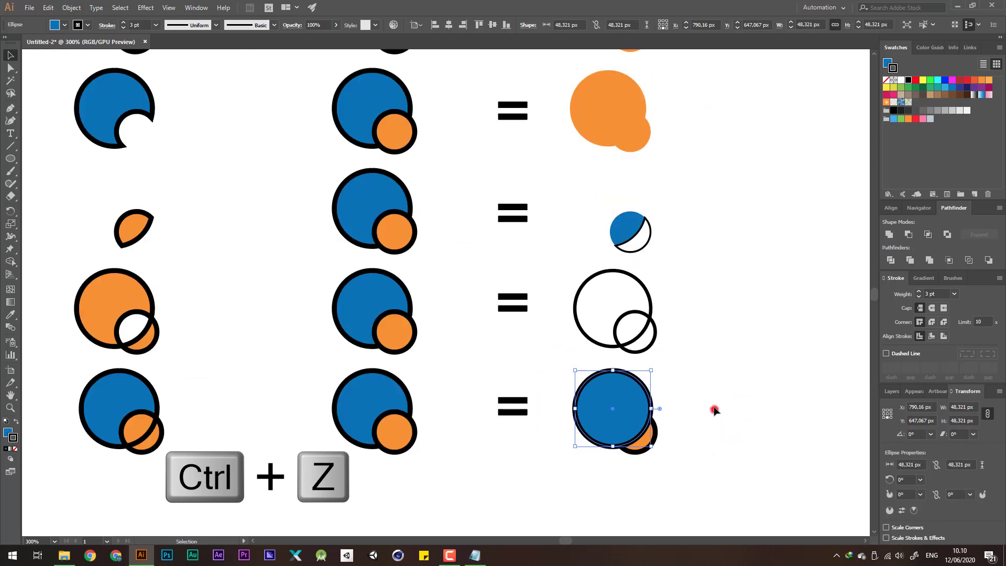
# Try moving the first set's second-row Minus Front result aside for comparison, and undo the move
pyautogui.moveTo(694, 397); pyautogui.dragTo(629, 456)
pyautogui.scroll(-1, 631, 455)
pyautogui.click(282, 217)
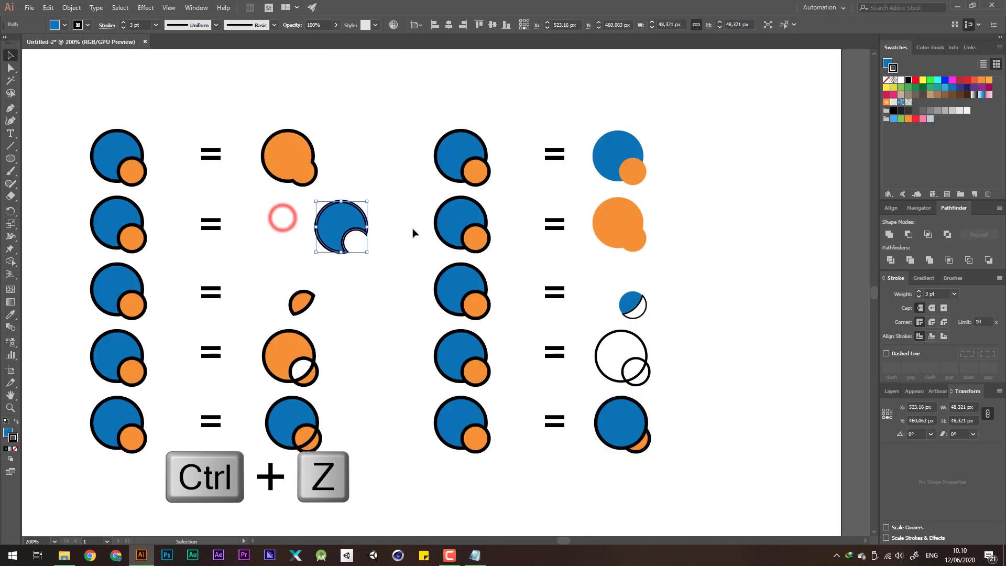
pyautogui.press('a')
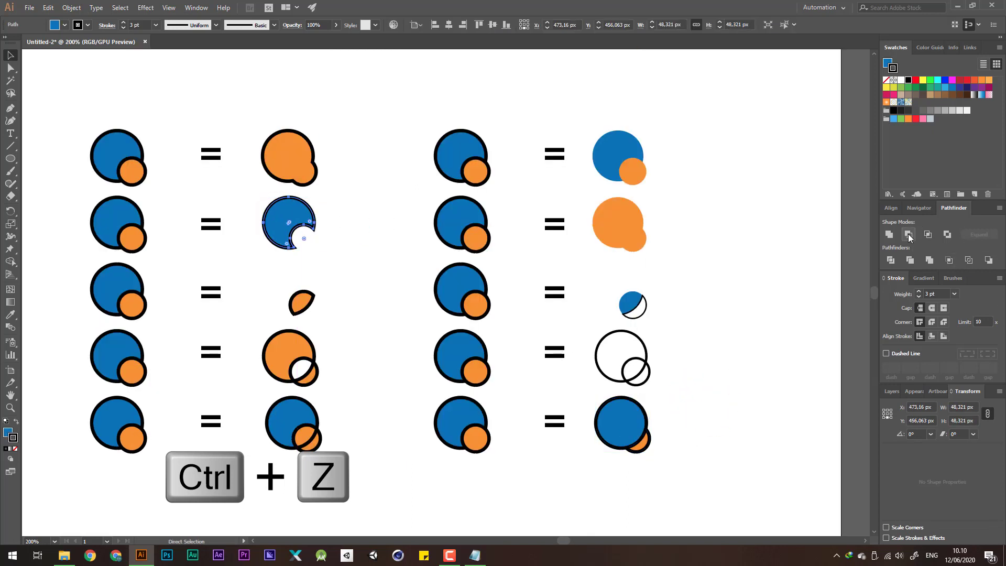
# Put the orange circle back in front of the blue one and apply Minus Back to the fifth-row copy
pyautogui.click(716, 418)
pyautogui.moveTo(694, 405); pyautogui.dragTo(524, 493)
pyautogui.click(780, 480)
pyautogui.moveTo(693, 481); pyautogui.dragTo(632, 427)
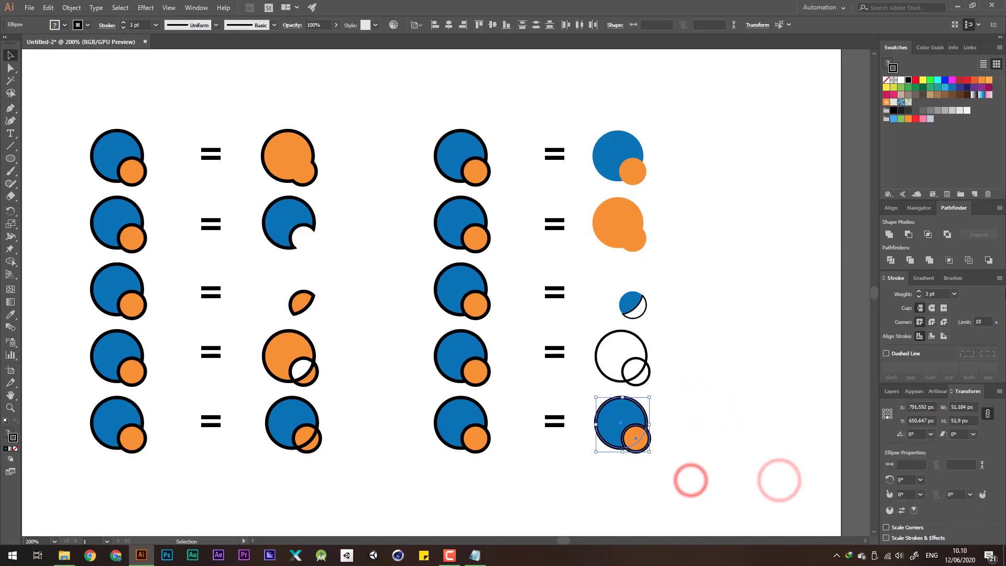
pyautogui.click(989, 259)
pyautogui.click(739, 353)
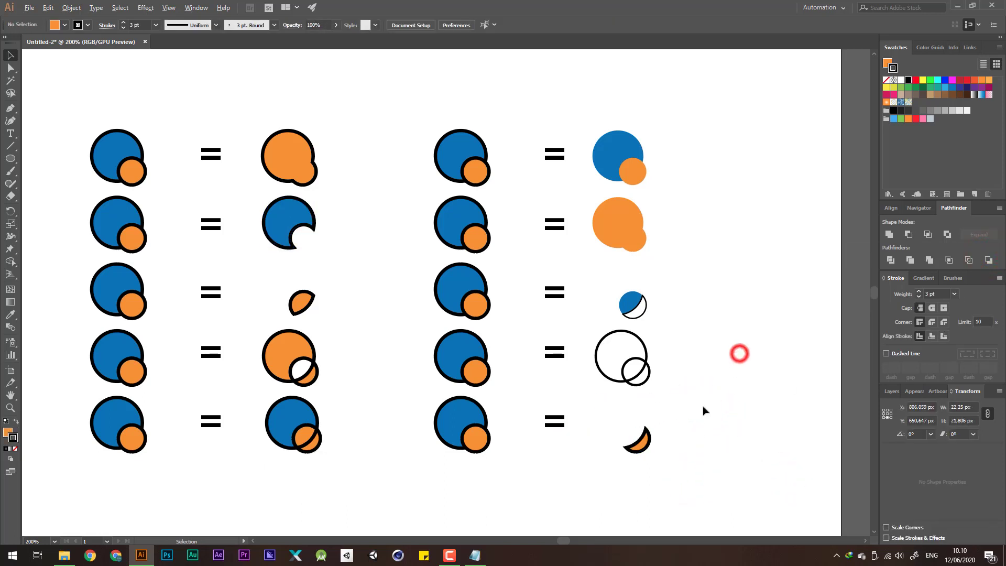
# Frame both sets of circle pairs and their Pathfinder results in view for review
pyautogui.scroll(-1, 737, 353)
pyautogui.scroll(2, 691, 367)
pyautogui.moveTo(694, 351); pyautogui.dragTo(752, 327)
pyautogui.scroll(-1, 808, 359)
pyautogui.press('z')
pyautogui.moveTo(542, 259); pyautogui.dragTo(569, 272)
pyautogui.moveTo(632, 279)
pyautogui.mouseDown()
pyautogui.moveTo(637, 265)
pyautogui.moveTo(629, 273)
pyautogui.mouseUp()
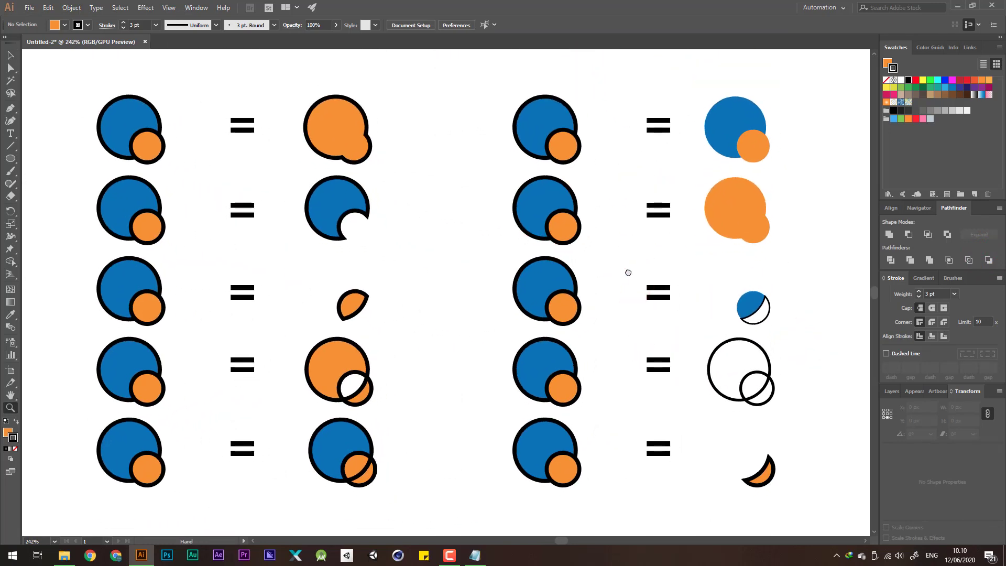